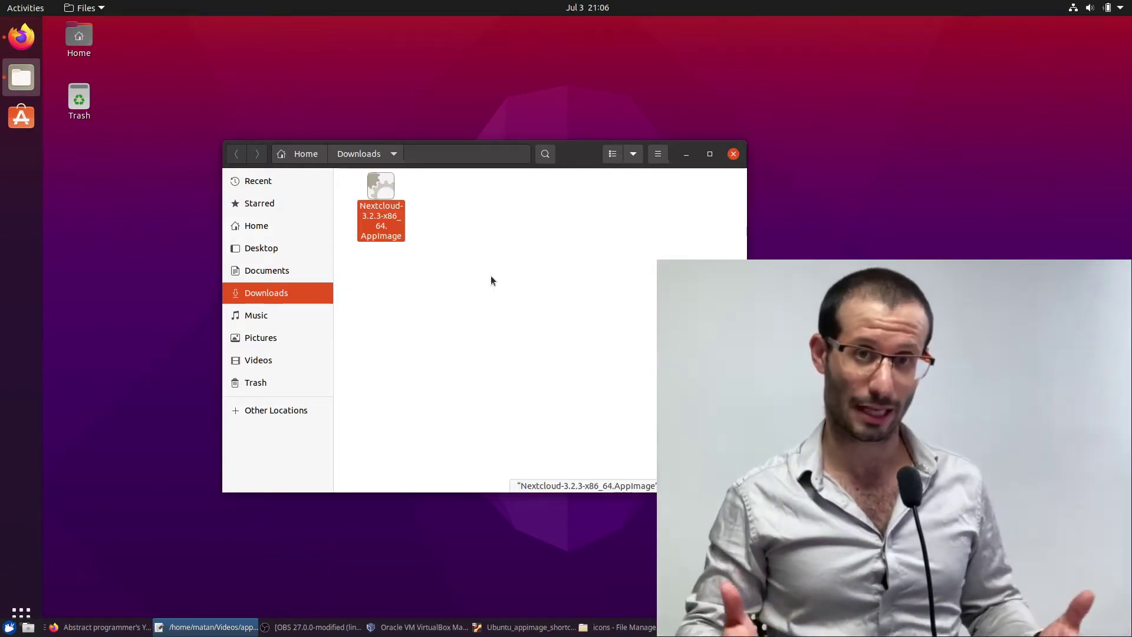
Step: Move Nextcloud-3.2.3-x86_64.AppImage from Downloads into a new Home folder named 'applications'
{"action": "right_click", "coordinate": [376, 193]}
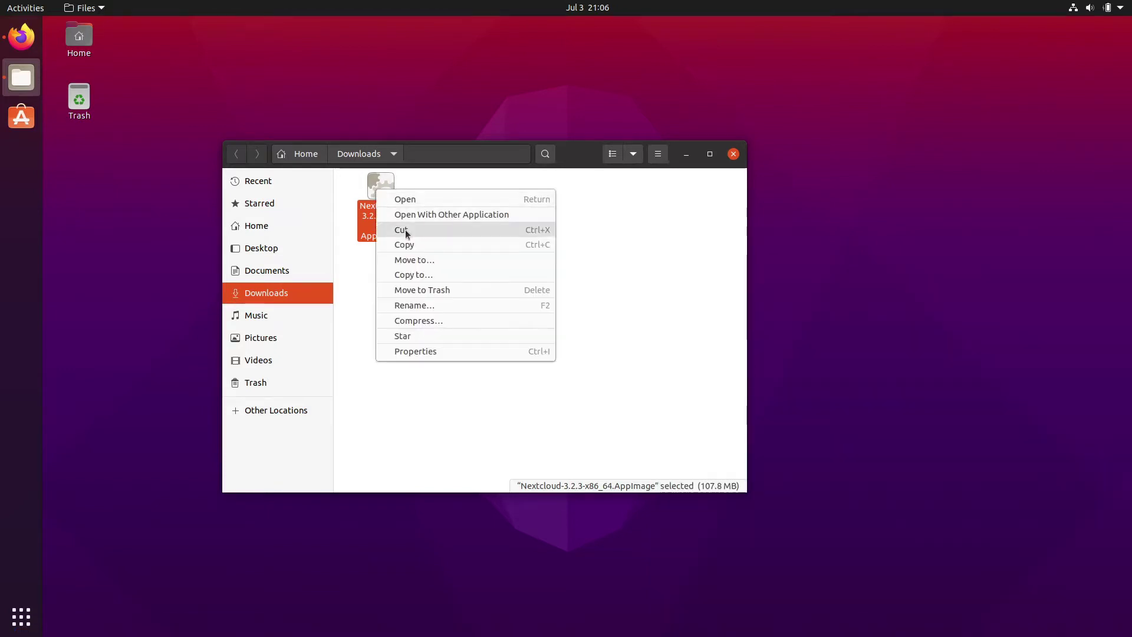
{"action": "left_click", "coordinate": [316, 157]}
{"action": "left_click", "coordinate": [464, 302]}
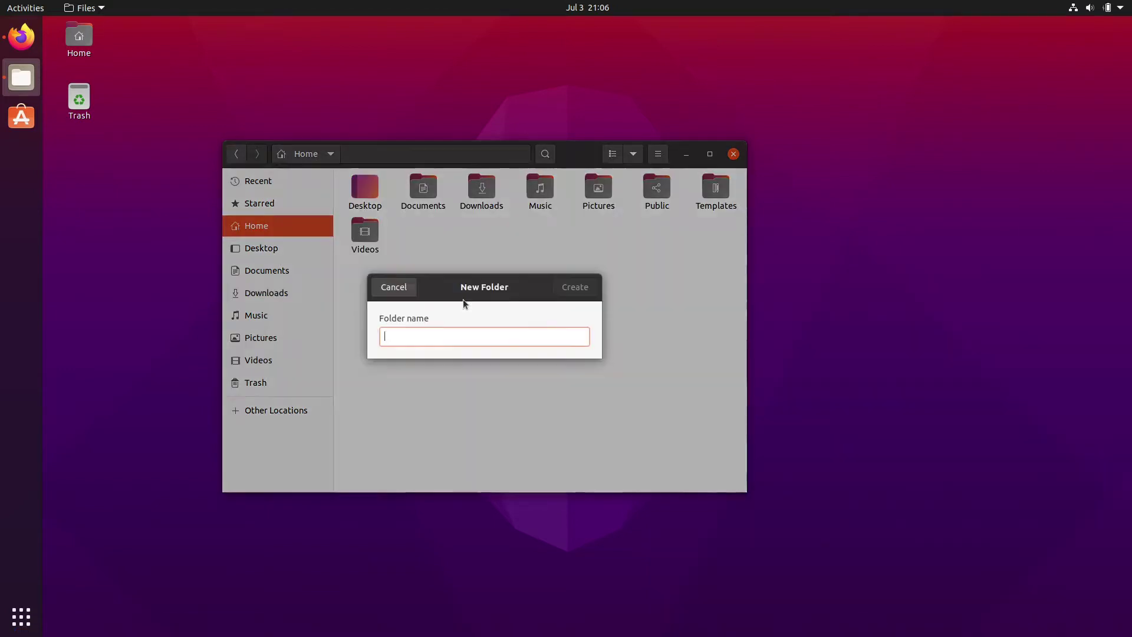
{"action": "type", "text": "applications"}
{"action": "key", "text": "Return"}
{"action": "key", "text": "Return"}
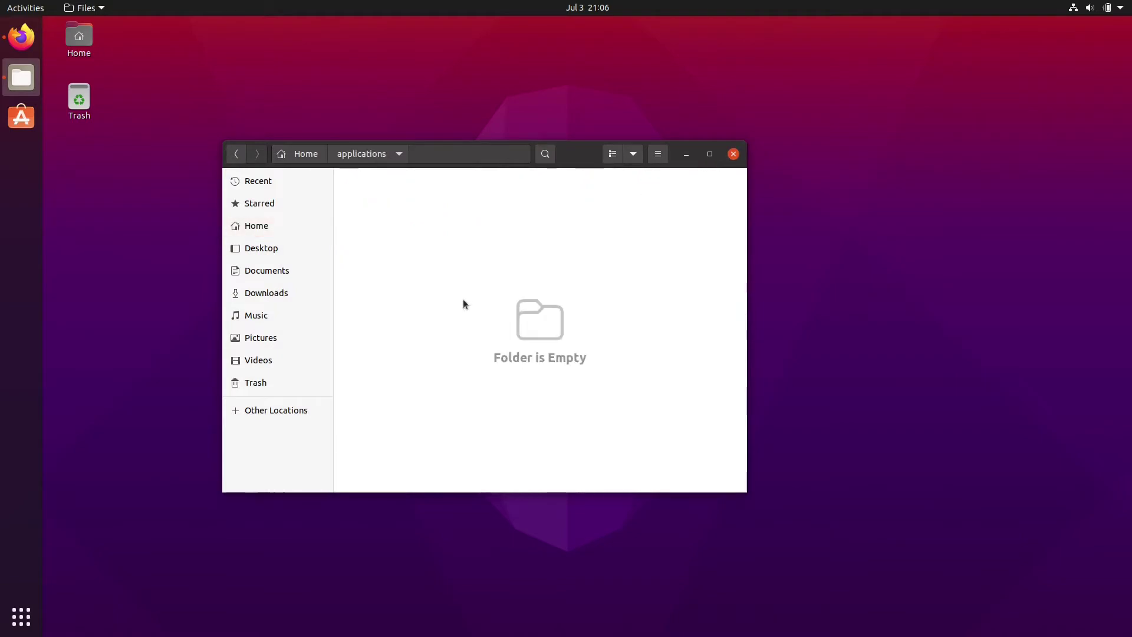
{"action": "right_click", "coordinate": [462, 299]}
{"action": "left_click", "coordinate": [492, 334]}
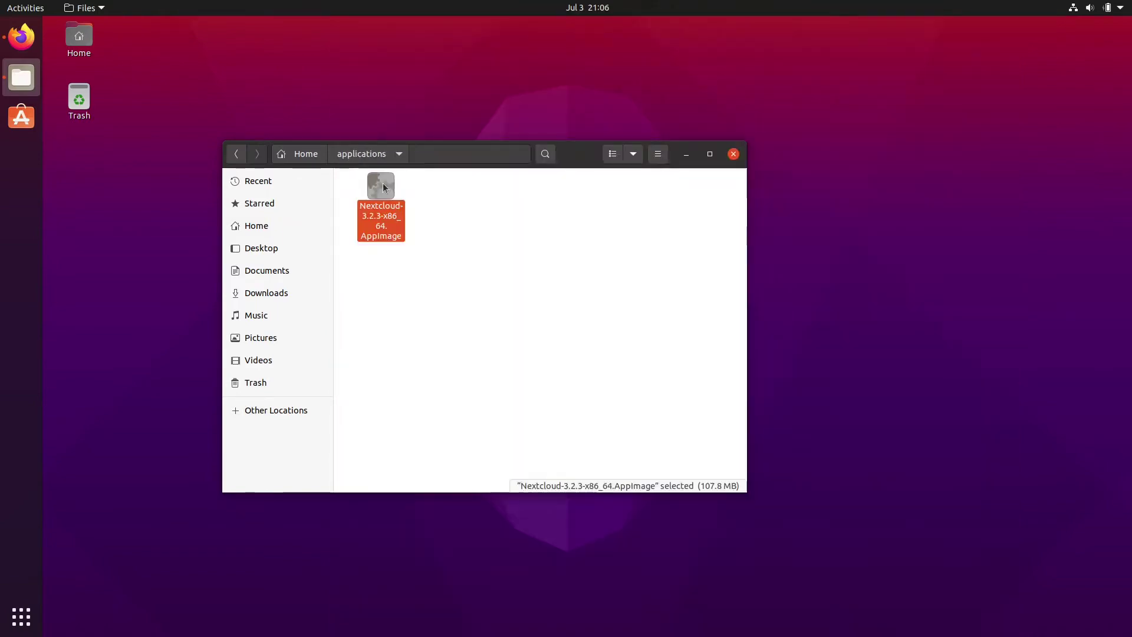
Step: Tick 'Allow executing file as program' in the AppImage's Permissions properties
{"action": "right_click", "coordinate": [386, 188]}
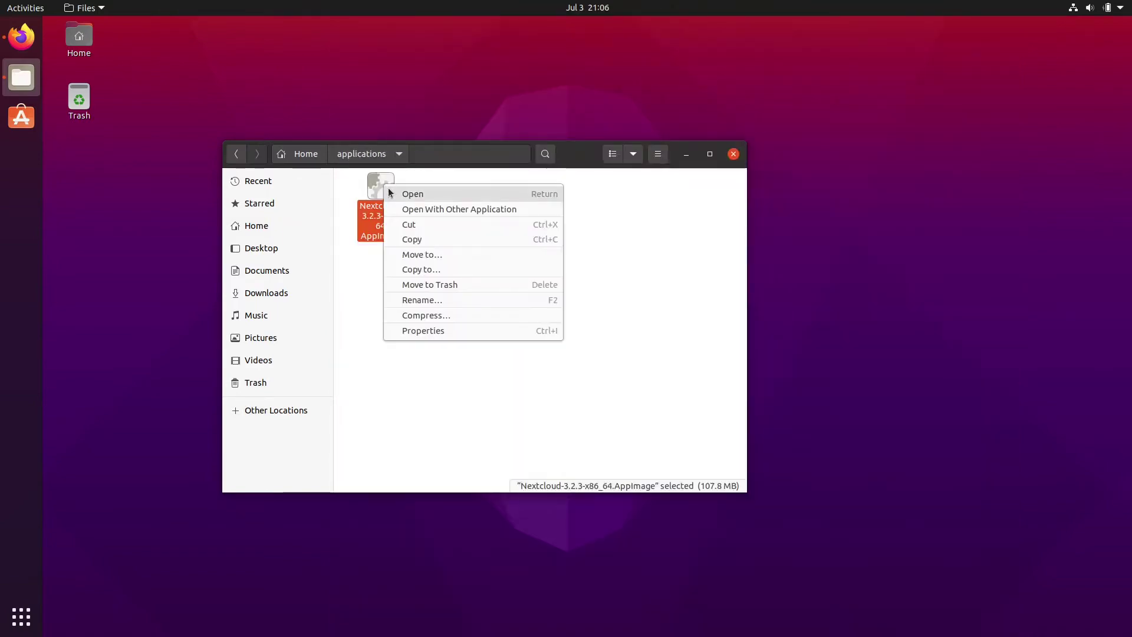
{"action": "right_click", "coordinate": [385, 199]}
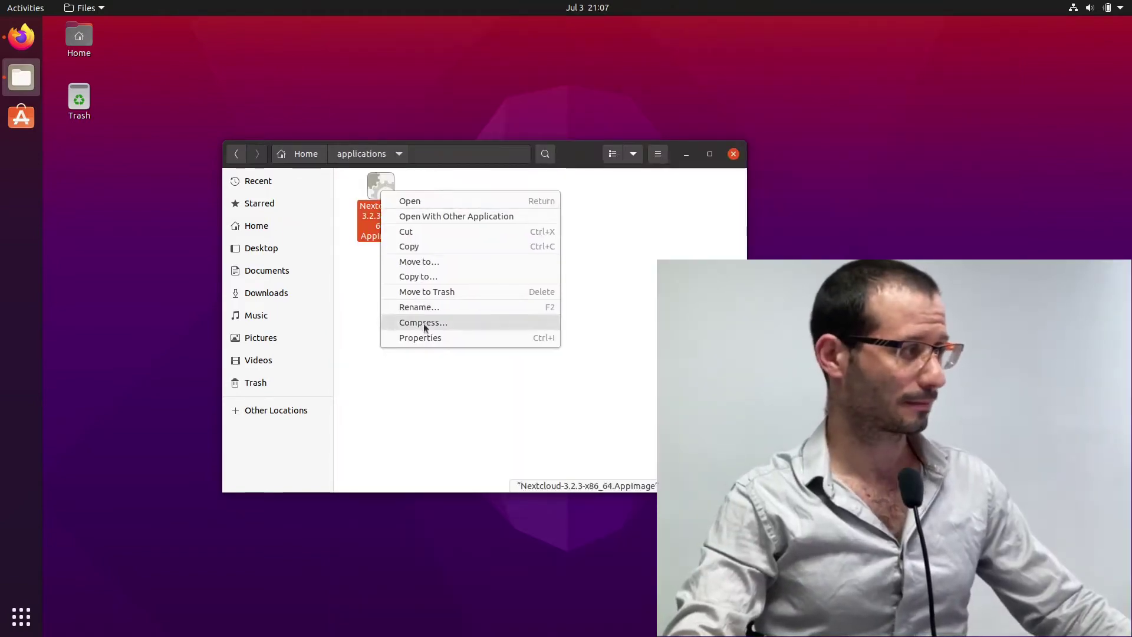
{"action": "left_click", "coordinate": [422, 337]}
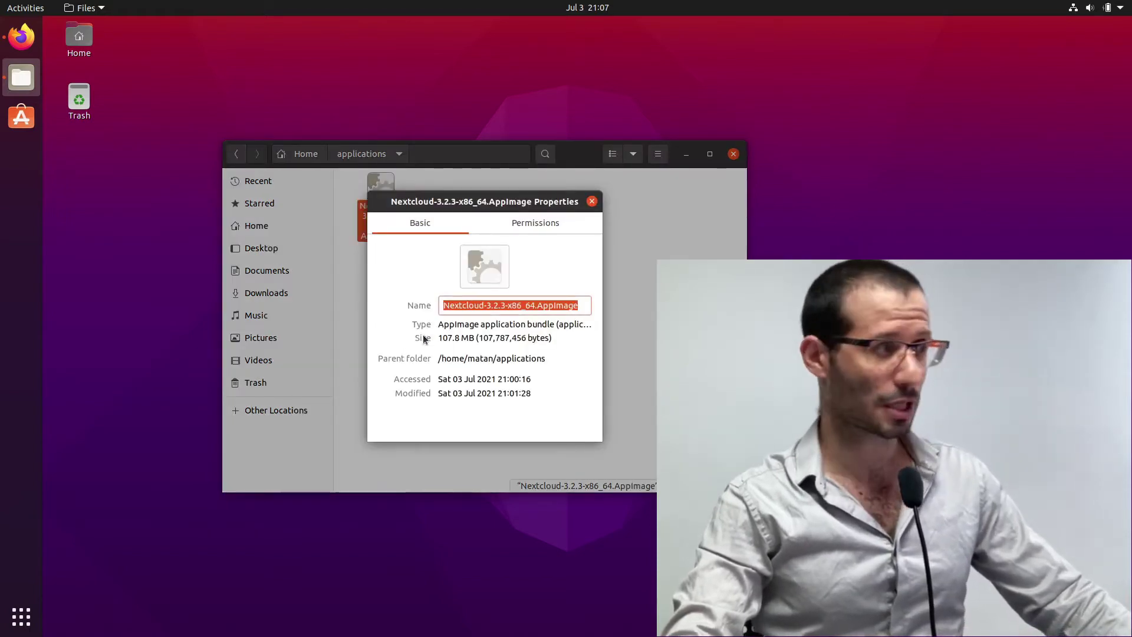
{"action": "left_click", "coordinate": [511, 227]}
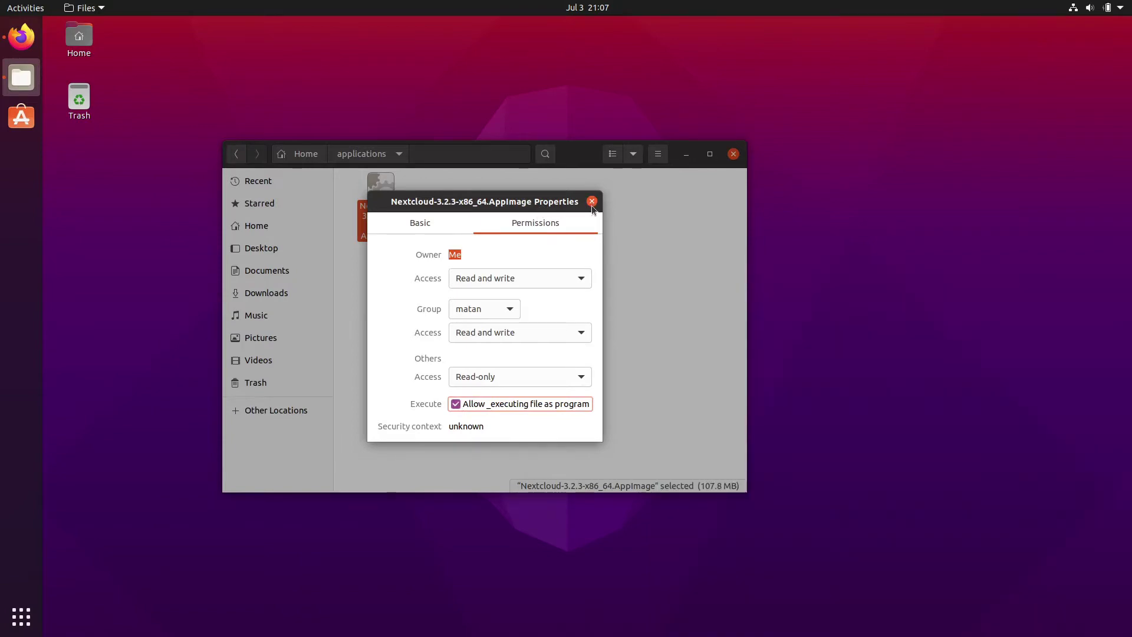
{"action": "left_click", "coordinate": [591, 202]}
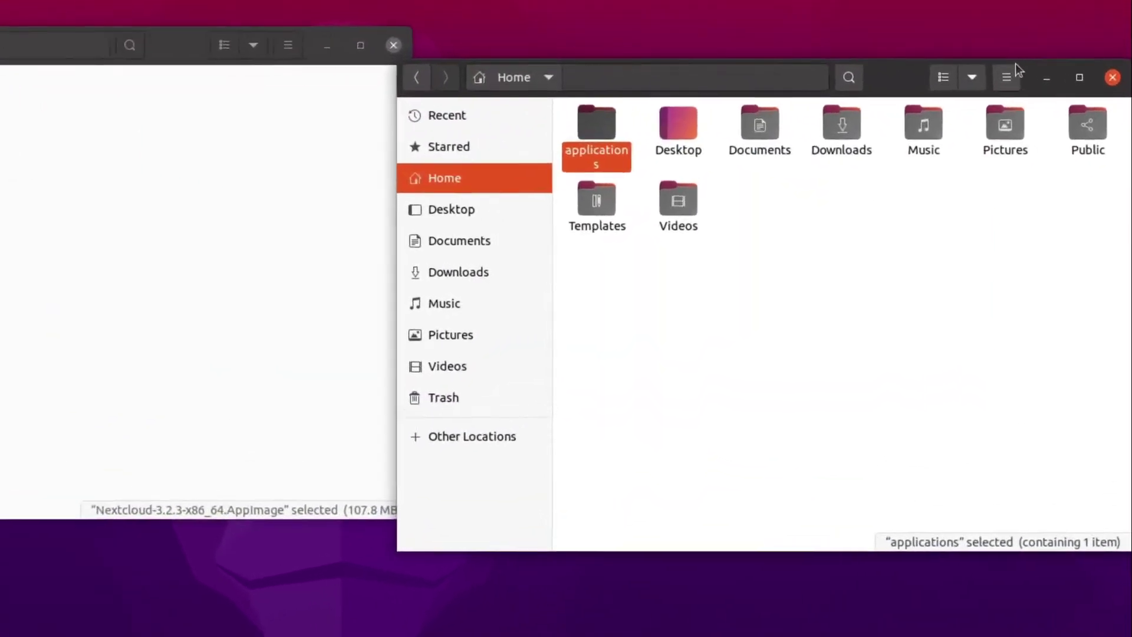
Step: Show hidden files and open ~/.local/share/applications in a second Files window
{"action": "left_click", "coordinate": [1006, 76]}
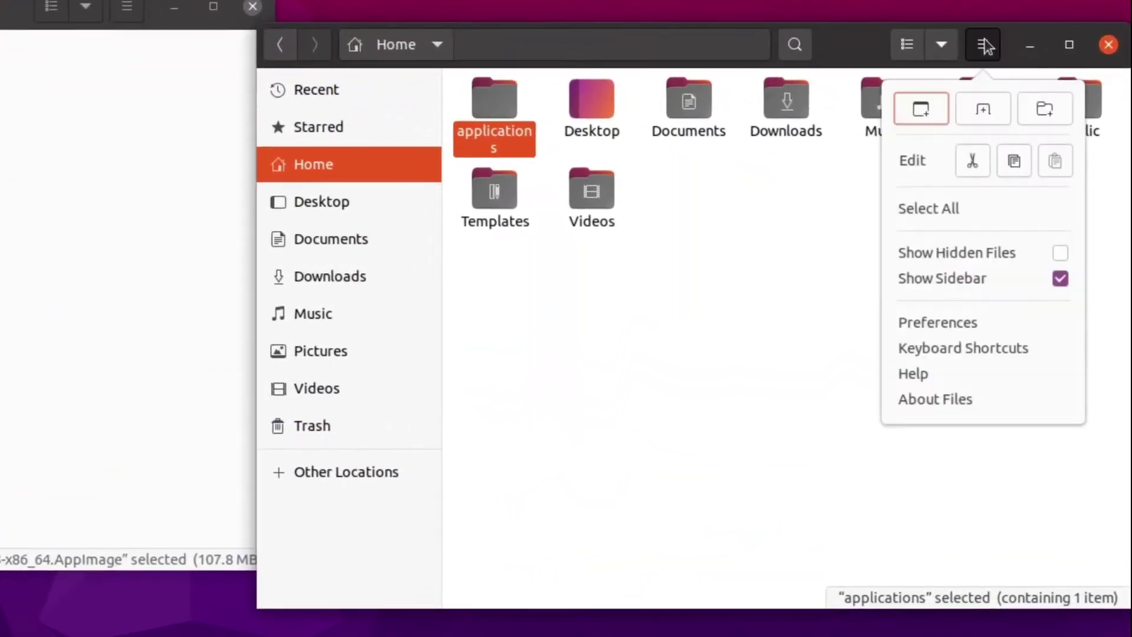
{"action": "left_click", "coordinate": [1053, 255]}
{"action": "double_click", "coordinate": [989, 194]}
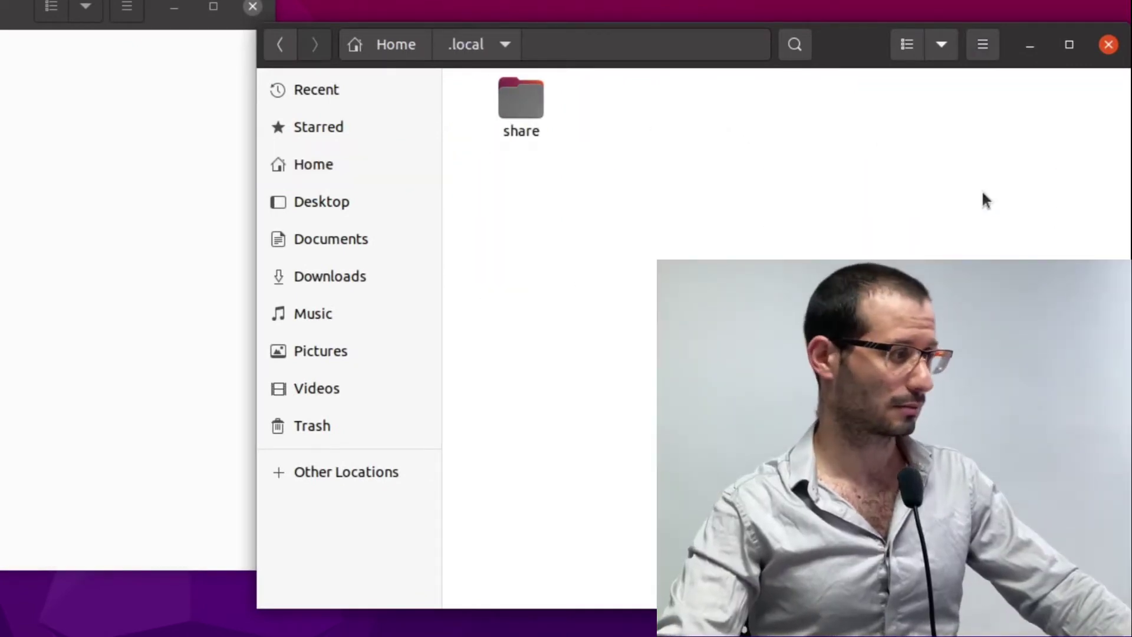
{"action": "double_click", "coordinate": [513, 103]}
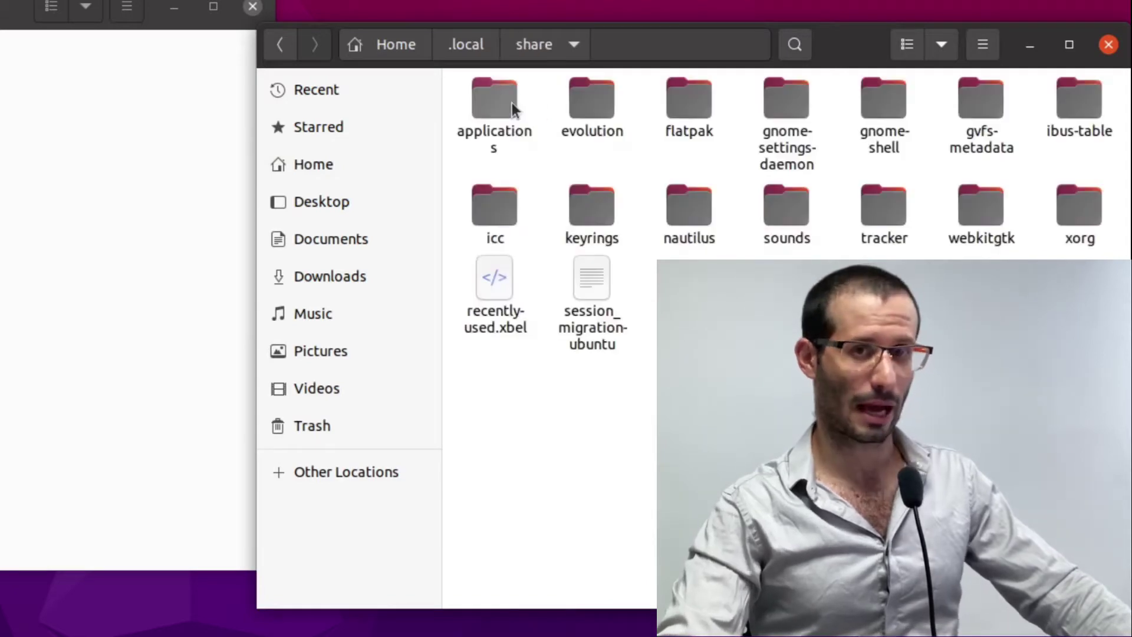
{"action": "double_click", "coordinate": [508, 101]}
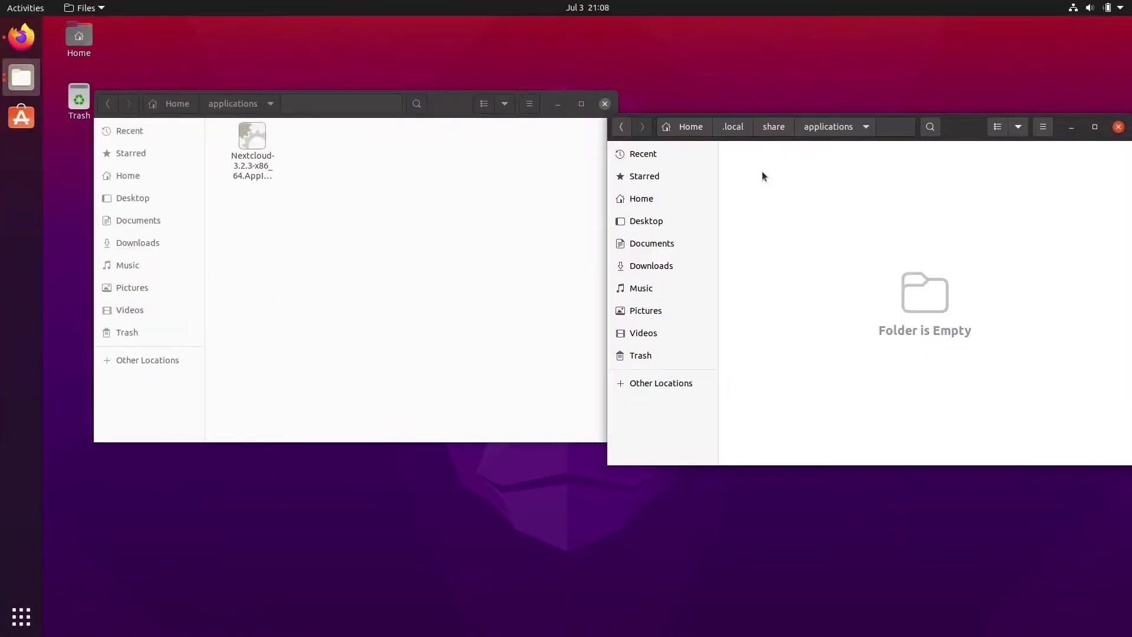
{"action": "key", "text": "super"}
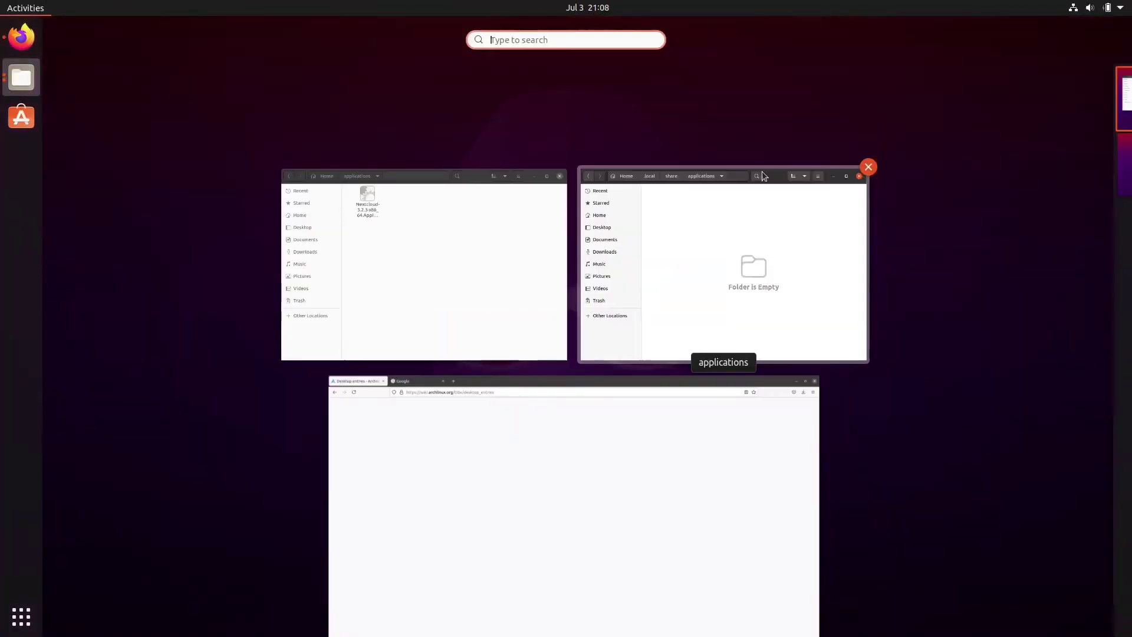
Step: Launch gedit and save a new file as Nextcloud.desktop in ~/.local/share/applications
{"action": "type", "text": "gedit"}
{"action": "key", "text": "Return"}
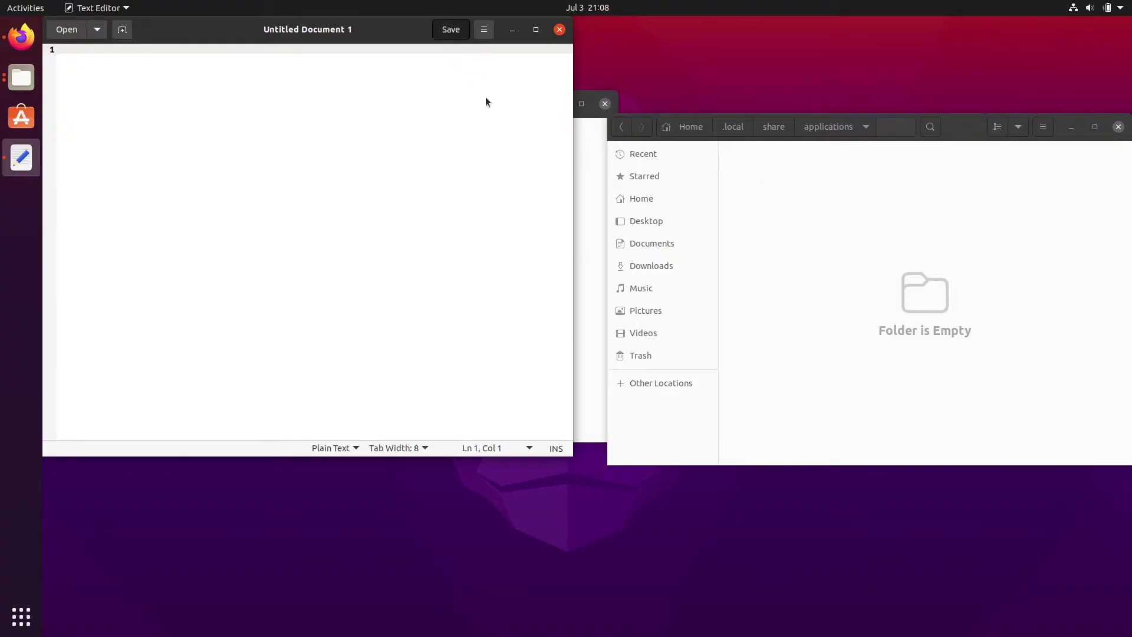
{"action": "double_click", "coordinate": [402, 136]}
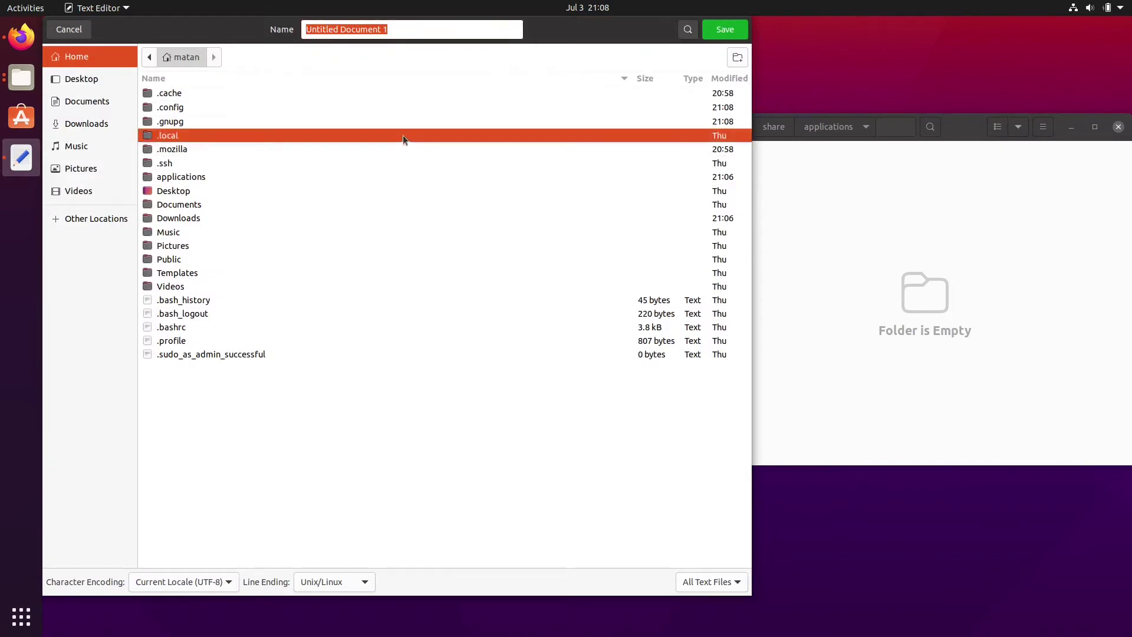
{"action": "double_click", "coordinate": [333, 91]}
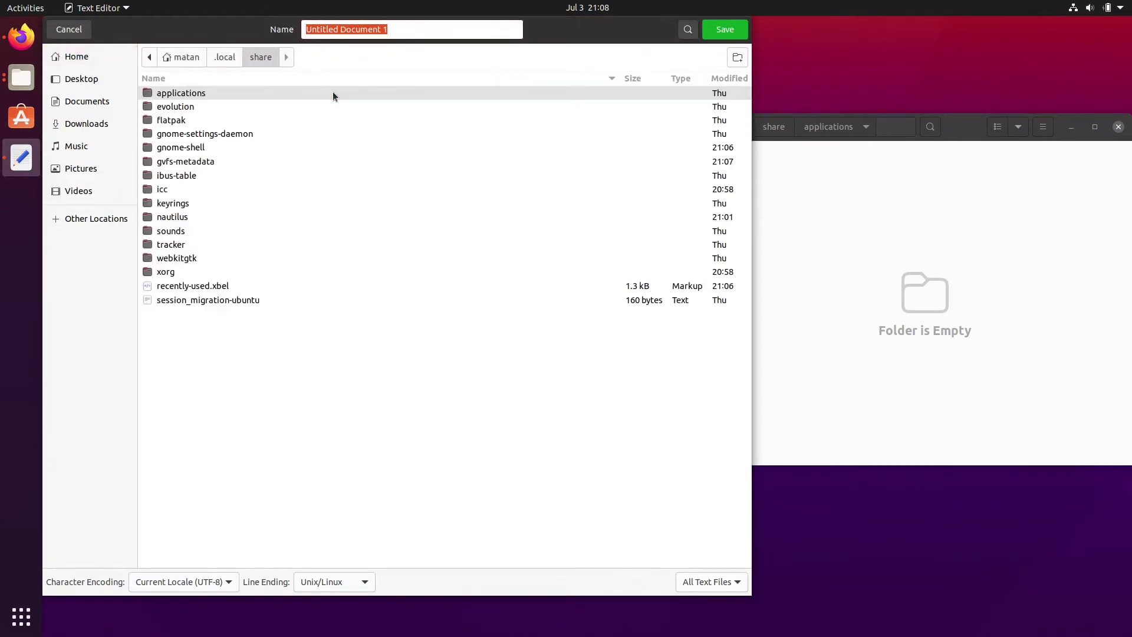
{"action": "double_click", "coordinate": [333, 94]}
{"action": "left_click", "coordinate": [423, 31]}
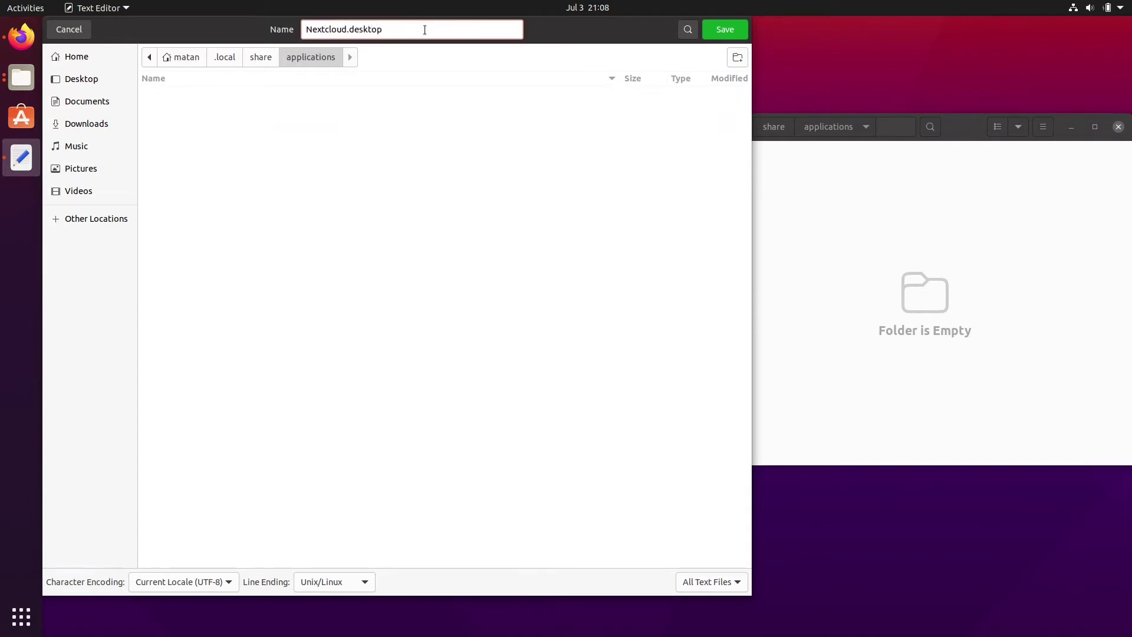
{"action": "left_click", "coordinate": [714, 35]}
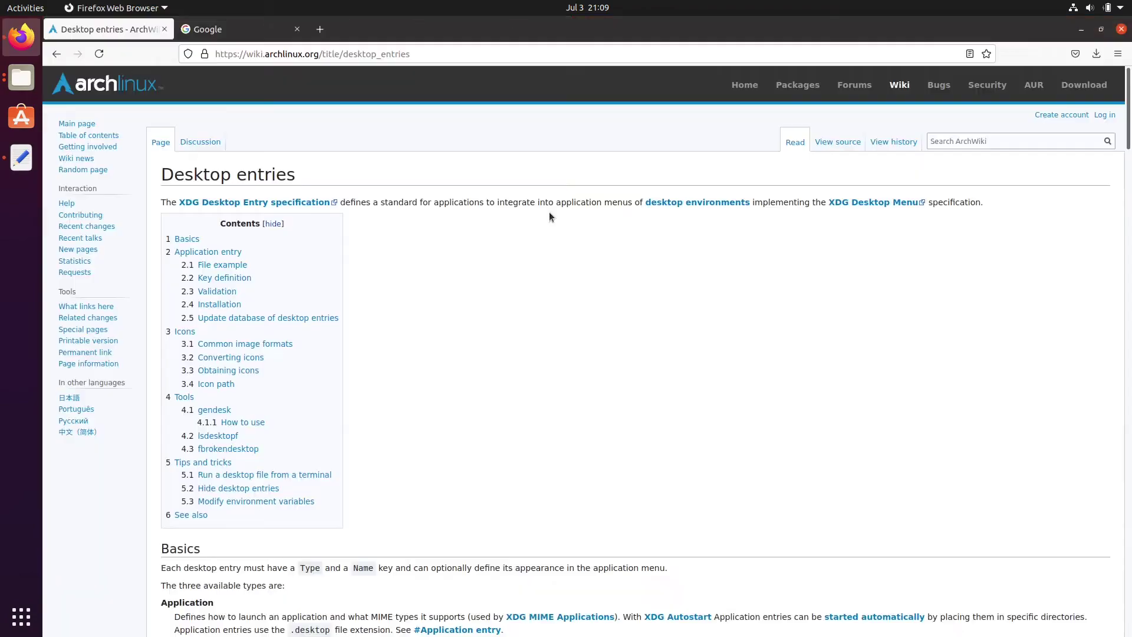
Step: Paste the Arch Wiki's example desktop entry into Nextcloud.desktop
{"action": "scroll", "coordinate": [540, 215], "scroll_direction": "down", "scroll_amount": 10}
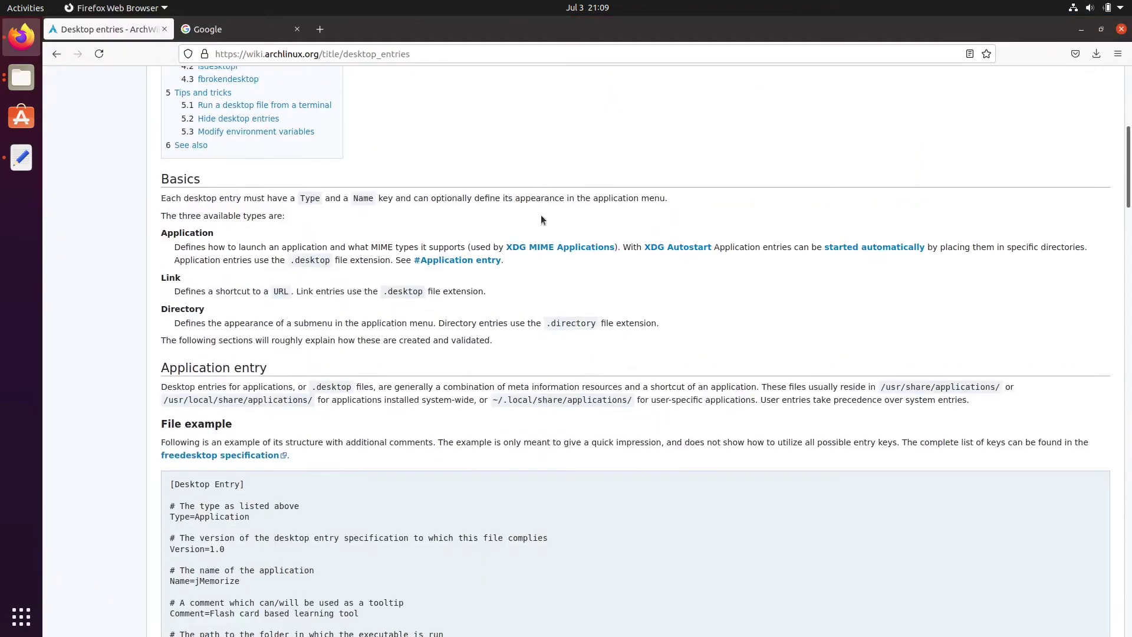
{"action": "left_click_drag", "start_coordinate": [170, 185], "coordinate": [353, 430]}
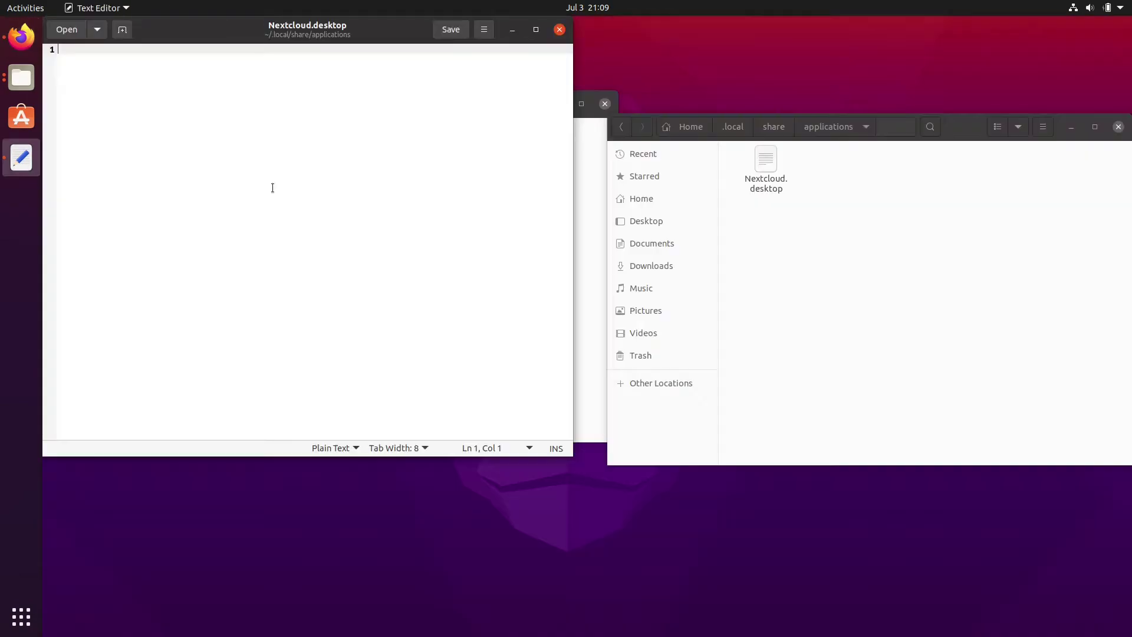
{"action": "left_click", "coordinate": [131, 230]}
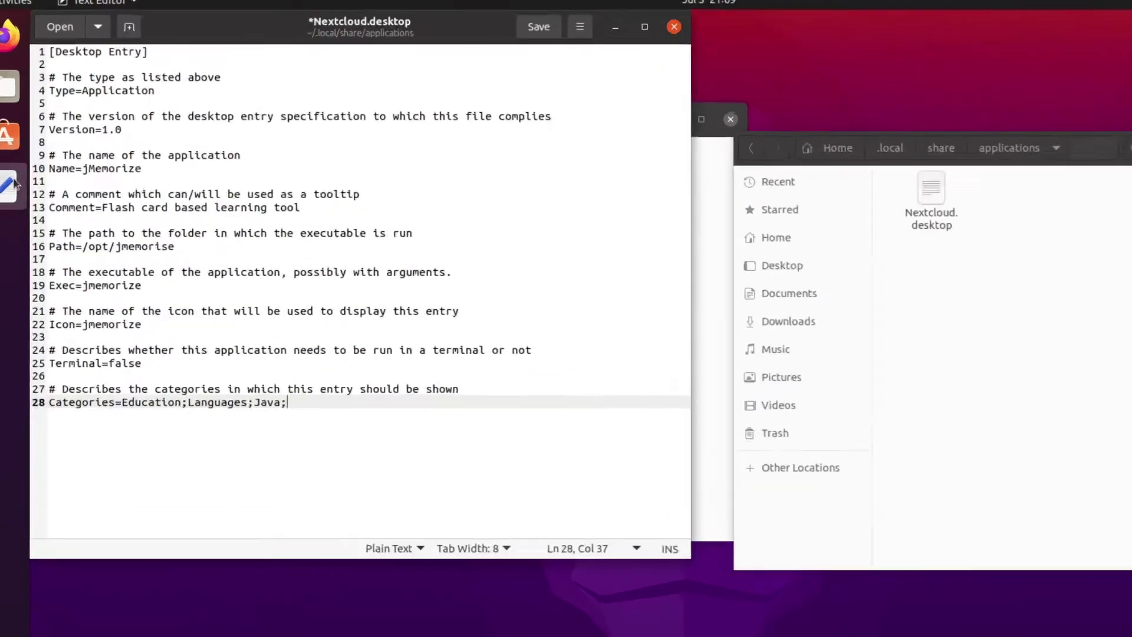
Step: Change the Name line from jMemorize to Nextcloud
{"action": "left_click", "coordinate": [105, 143]}
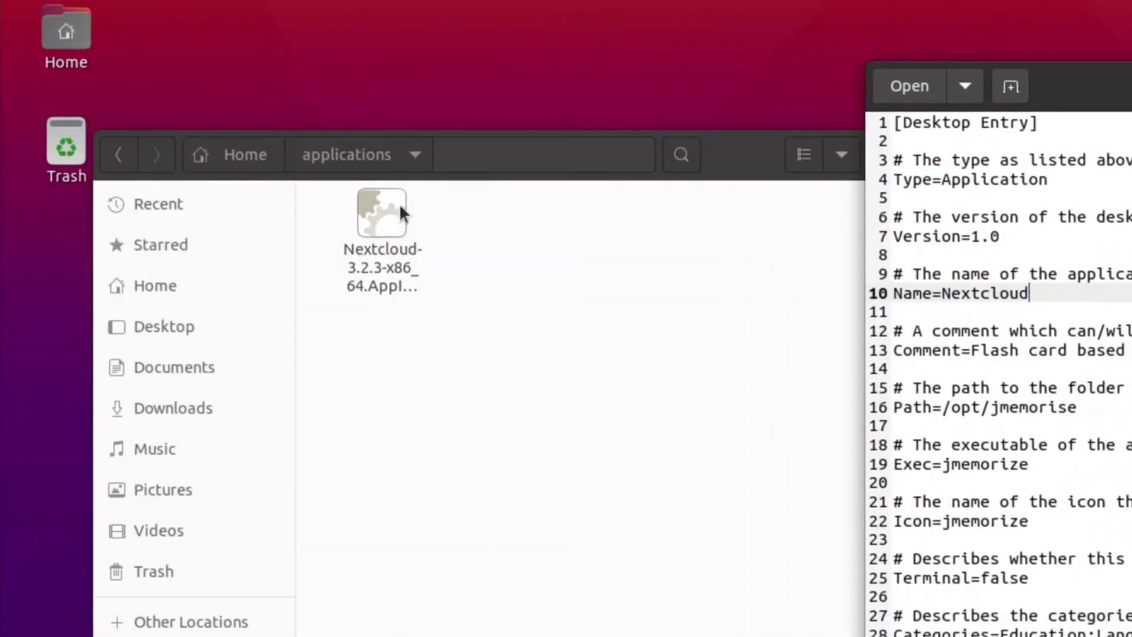
Step: Copy the AppImage's parent folder path from its Properties and paste it after Exec=
{"action": "left_click", "coordinate": [395, 207]}
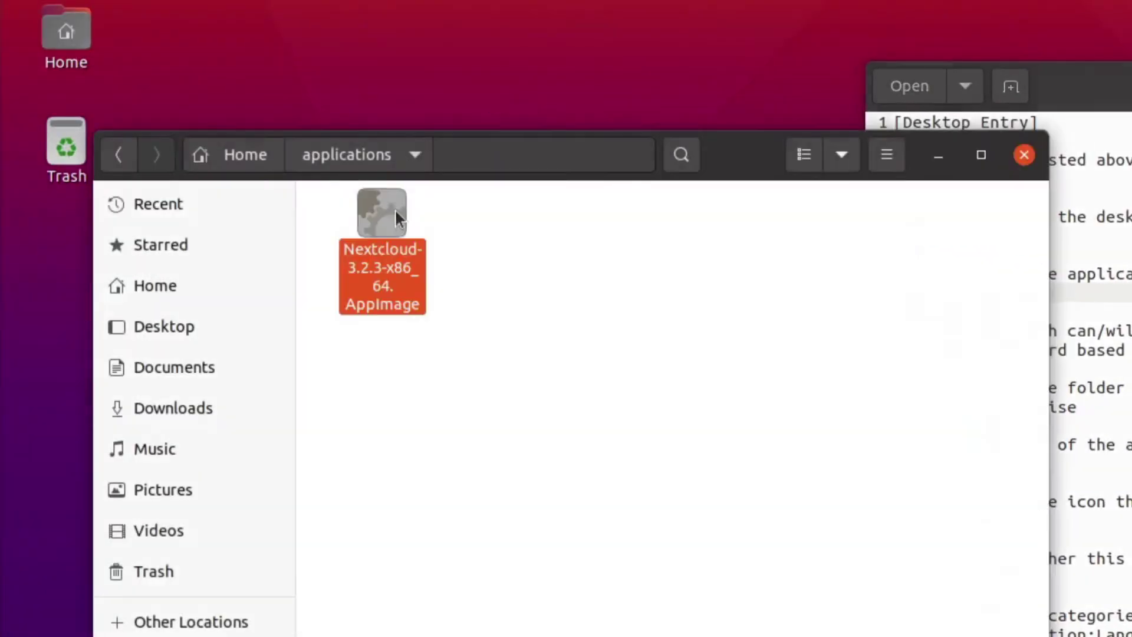
{"action": "right_click", "coordinate": [394, 208]}
{"action": "left_click", "coordinate": [546, 493]}
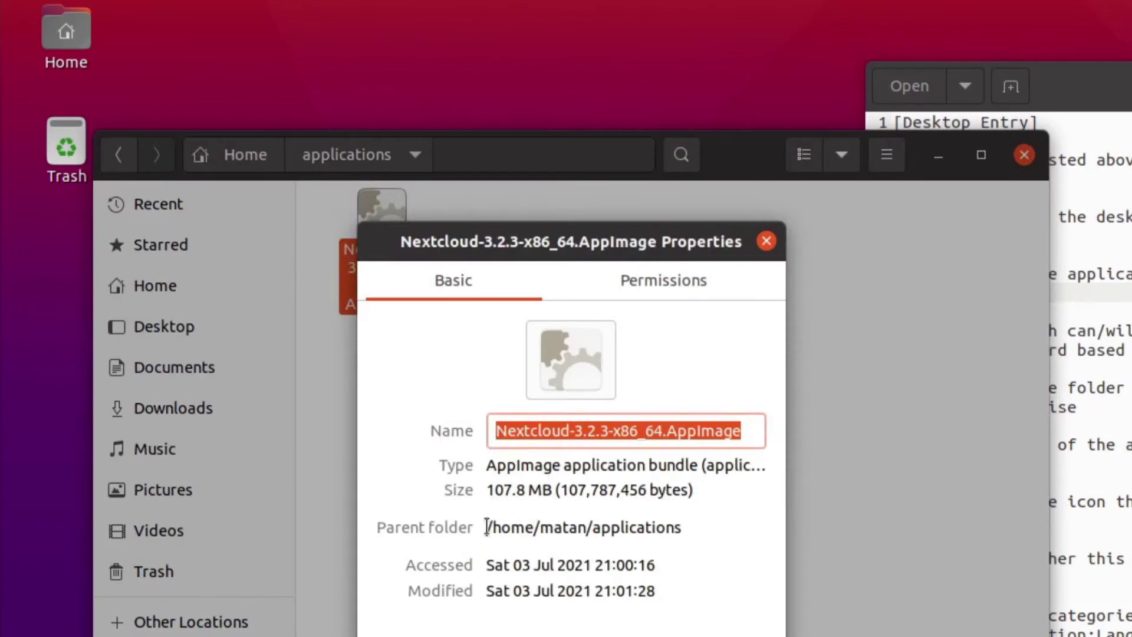
{"action": "left_click_drag", "start_coordinate": [485, 526], "coordinate": [659, 552]}
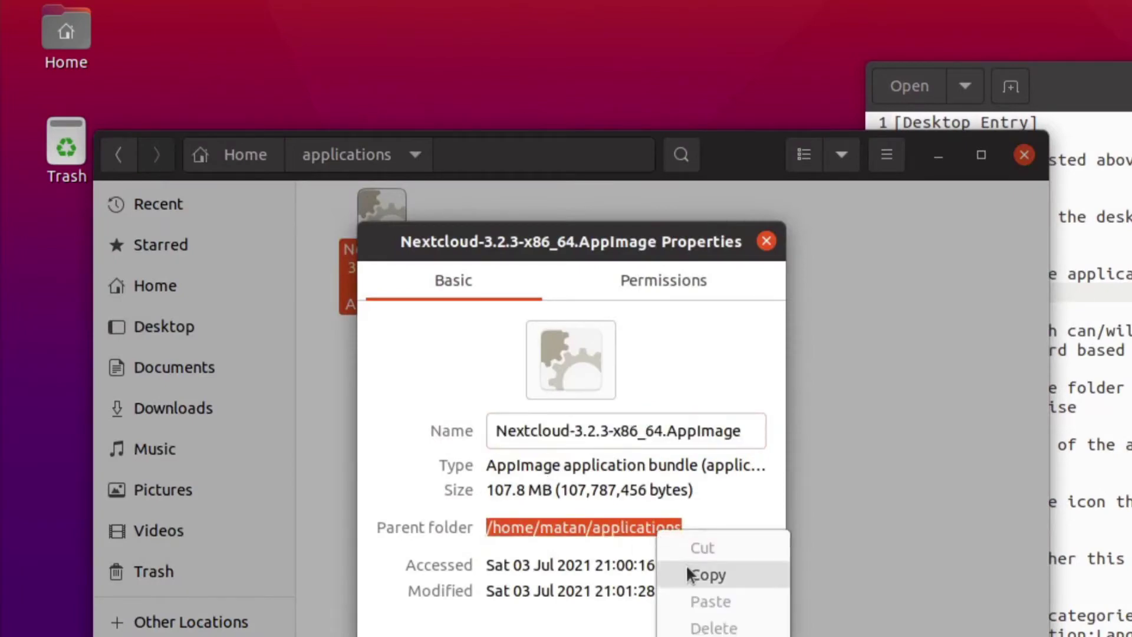
{"action": "left_click", "coordinate": [687, 575]}
{"action": "left_click", "coordinate": [1093, 330]}
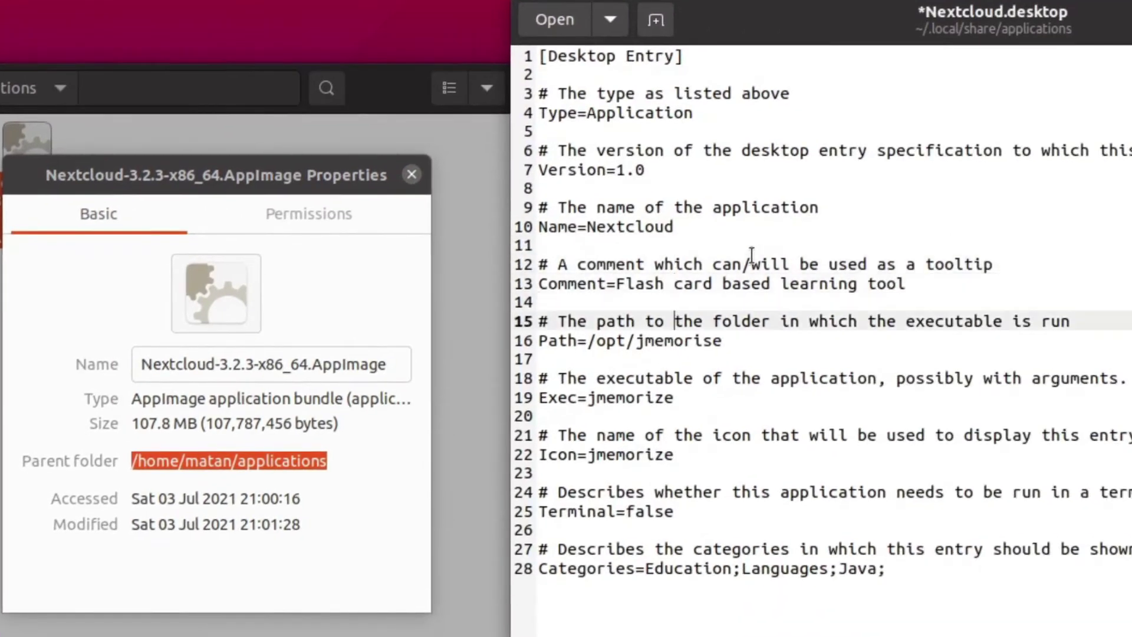
{"action": "key", "text": "Down"}
{"action": "key", "text": "Down"}
{"action": "key", "text": "Down"}
{"action": "key", "text": "Down"}
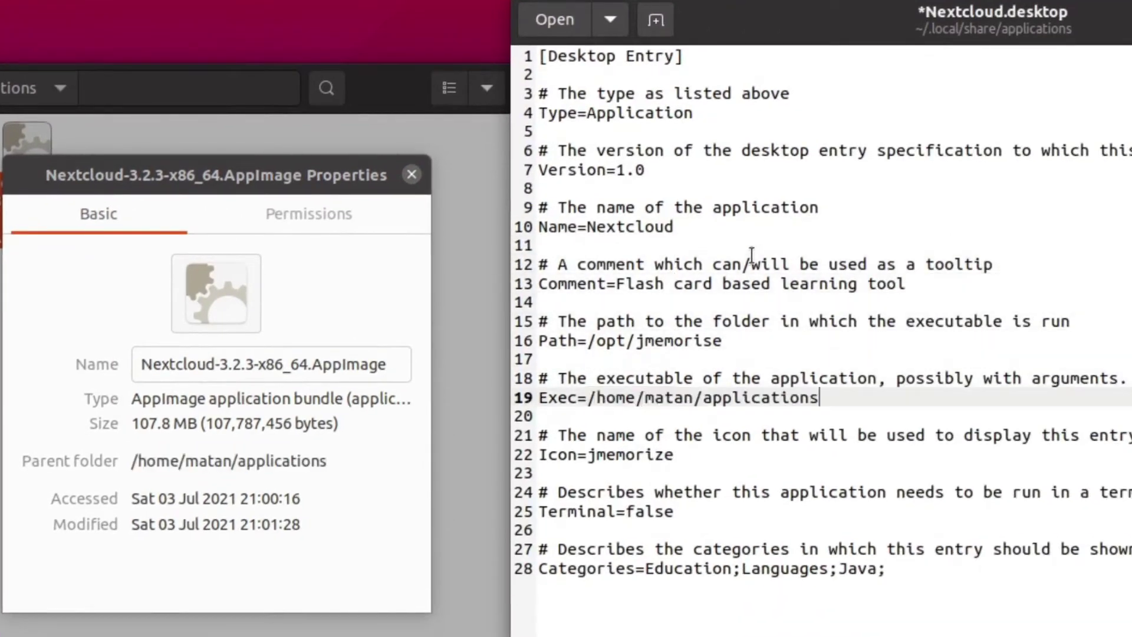
Step: Copy the AppImage's file name from its Properties Name field
{"action": "left_click", "coordinate": [323, 364]}
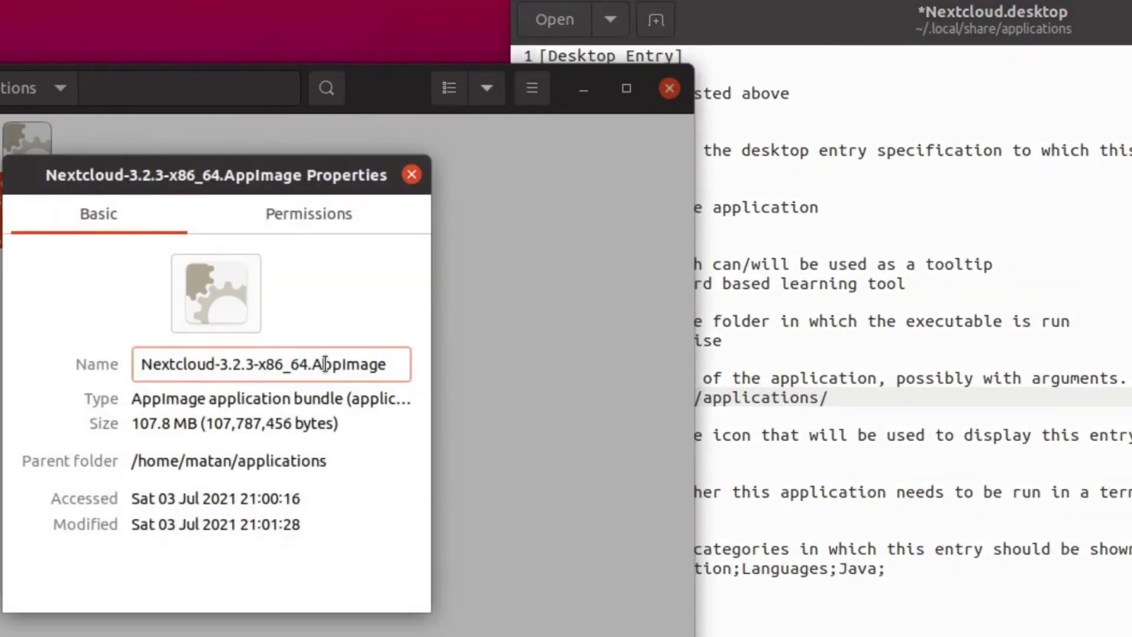
{"action": "triple_click", "coordinate": [324, 364]}
{"action": "right_click", "coordinate": [346, 372]}
{"action": "left_click", "coordinate": [371, 409]}
{"action": "left_click", "coordinate": [876, 91]}
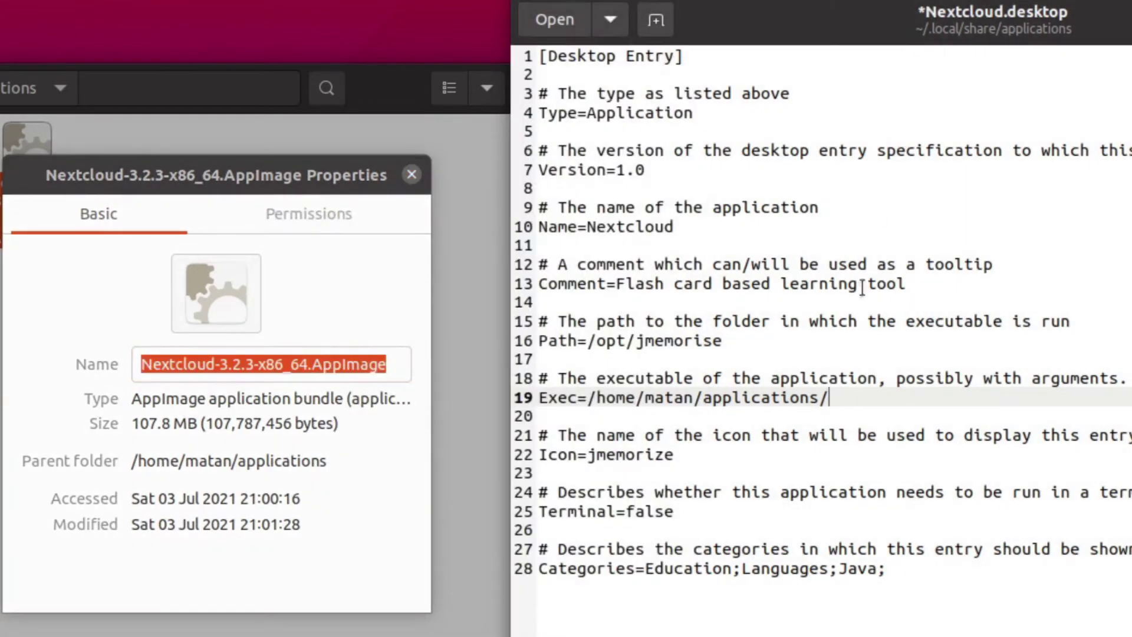
Step: Append the AppImage file name to the Exec path and delete the Path entry block
{"action": "right_click", "coordinate": [831, 397]}
{"action": "left_click", "coordinate": [891, 516]}
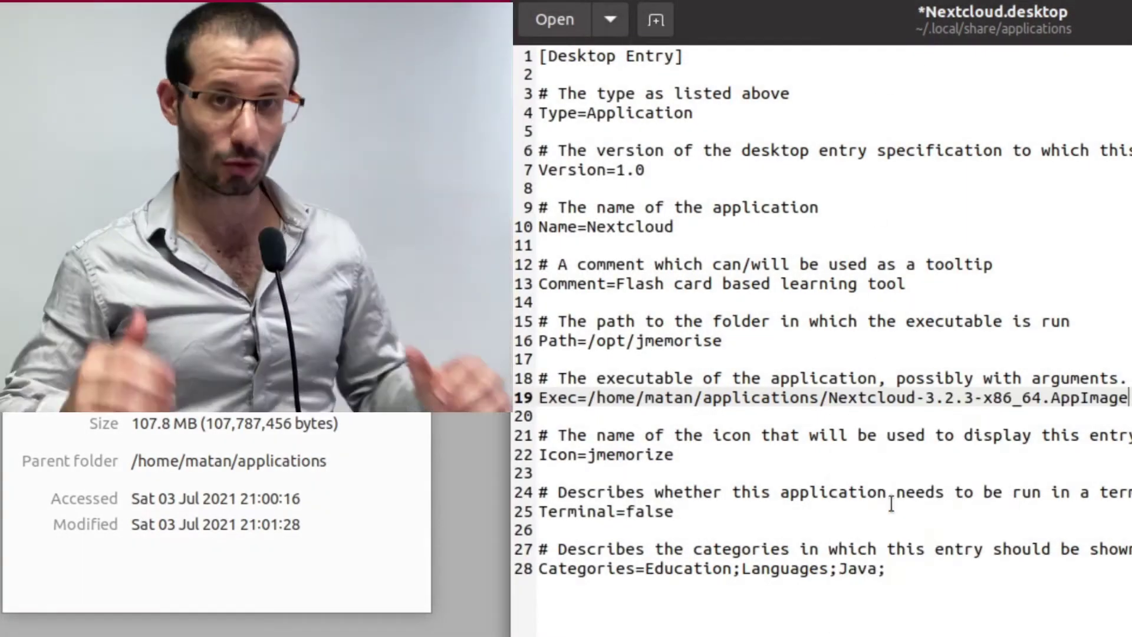
{"action": "key", "text": "Up"}
{"action": "key", "text": "Up"}
{"action": "key", "text": "Up"}
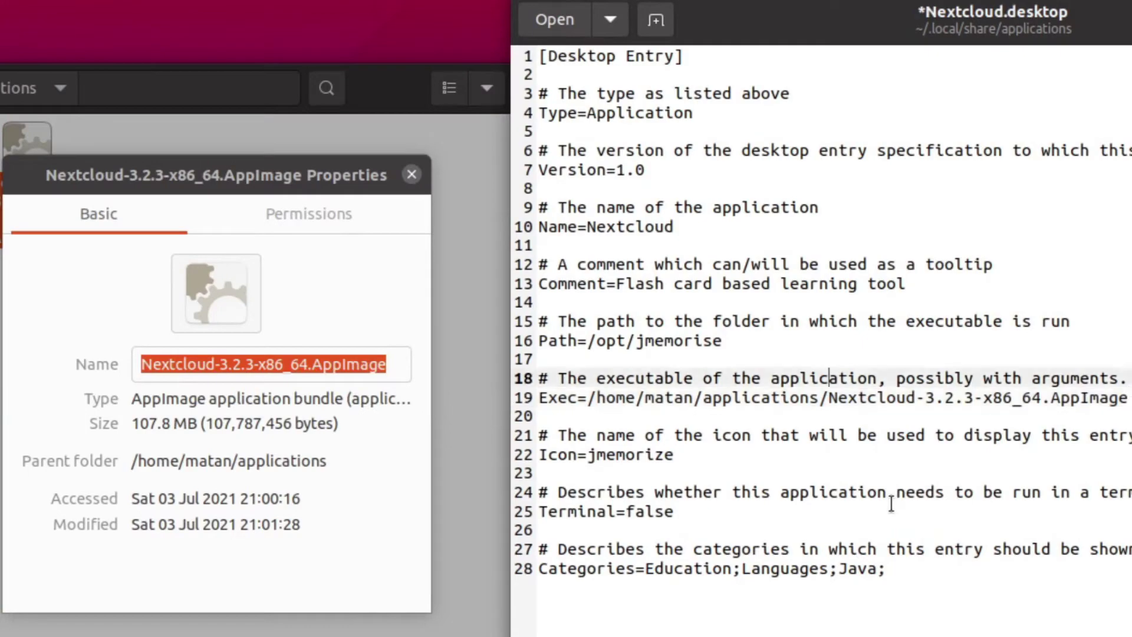
{"action": "key", "text": "Up"}
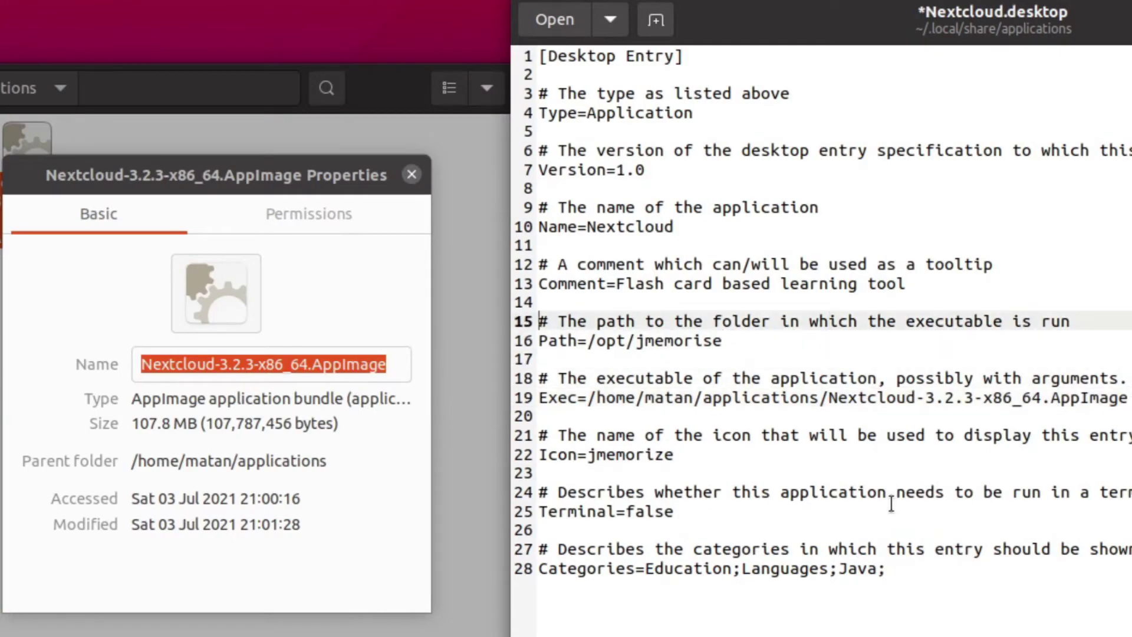
{"action": "key", "text": "shift+Down"}
{"action": "key", "text": "shift+Down"}
{"action": "key", "text": "shift+Down"}
{"action": "key", "text": "Delete"}
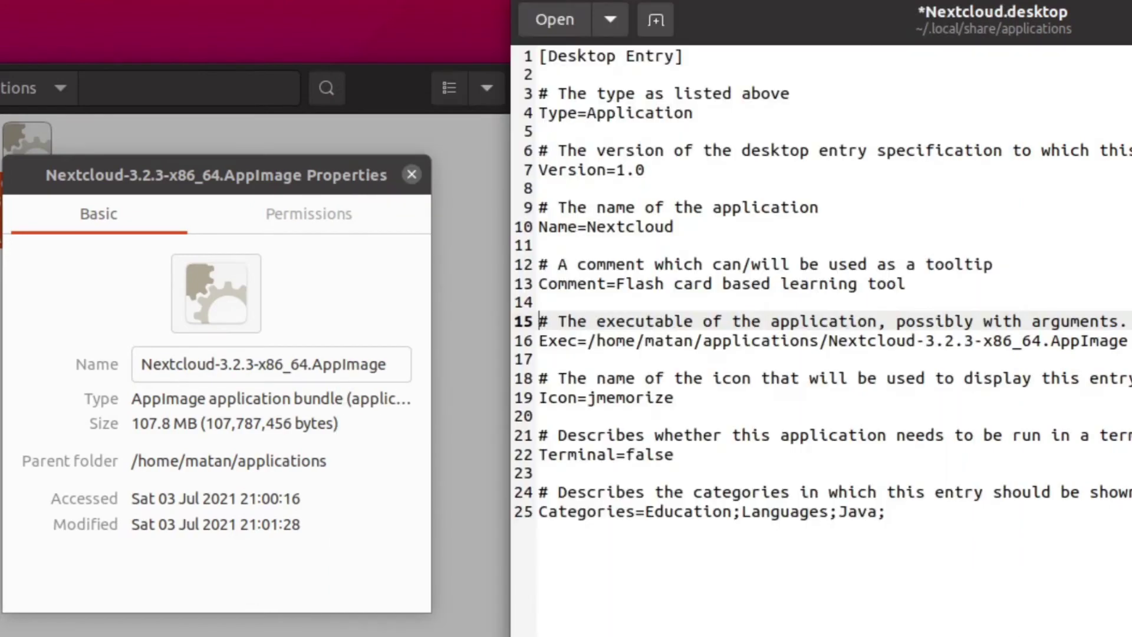
Step: Delete the Icon, Categories and Comment entries and save Nextcloud.desktop
{"action": "key", "text": "Down"}
{"action": "key", "text": "Down"}
{"action": "key", "text": "Down"}
{"action": "key", "text": "shift+Down"}
{"action": "key", "text": "shift+Down"}
{"action": "key", "text": "shift+Down"}
{"action": "key", "text": "Delete"}
{"action": "key", "text": "Down"}
{"action": "key", "text": "Down"}
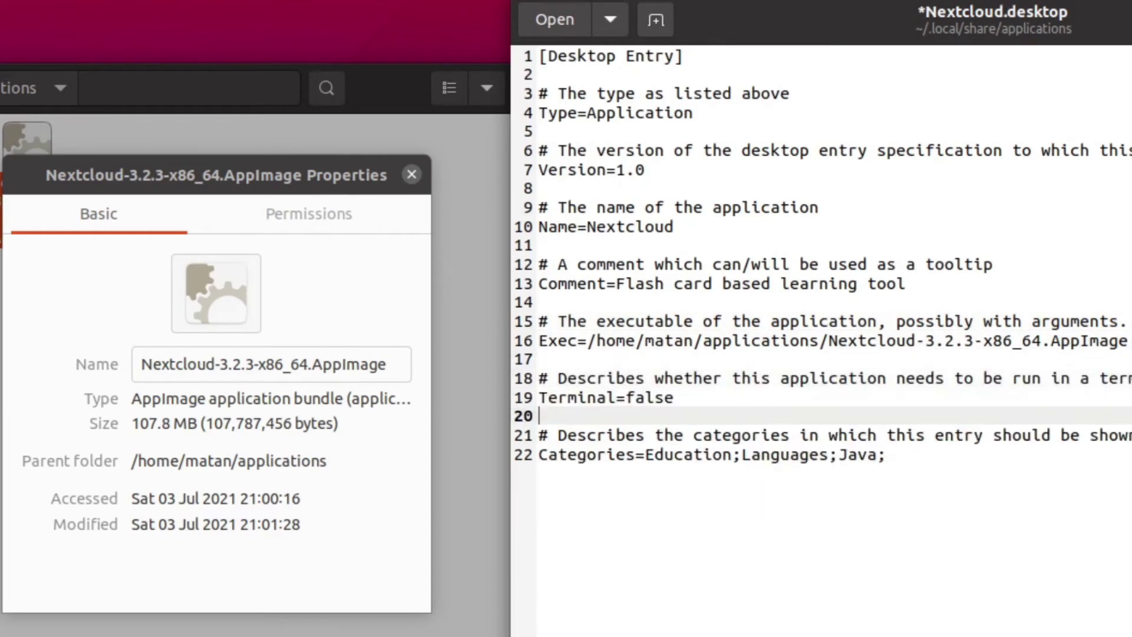
{"action": "key", "text": "shift+Down"}
{"action": "key", "text": "shift+Down"}
{"action": "key", "text": "shift+Down"}
{"action": "key", "text": "Delete"}
{"action": "key", "text": "Up"}
{"action": "key", "text": "Up"}
{"action": "key", "text": "Up"}
{"action": "key", "text": "Up"}
{"action": "key", "text": "Up"}
{"action": "key", "text": "Up"}
{"action": "key", "text": "Up"}
{"action": "key", "text": "Up"}
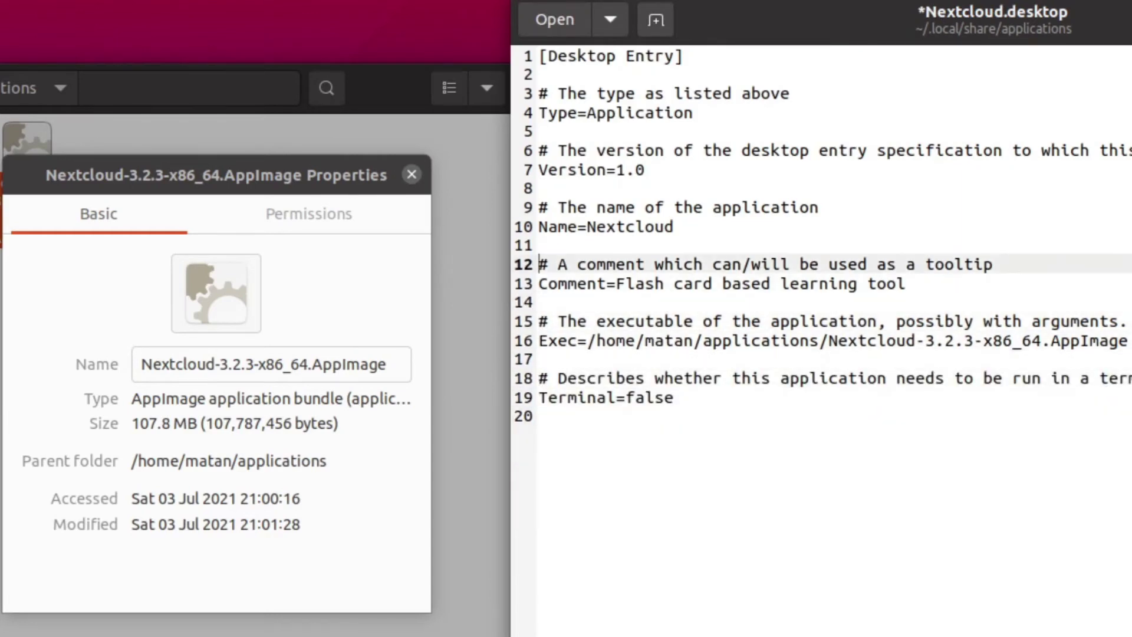
{"action": "key", "text": "shift+Down"}
{"action": "key", "text": "shift+Down"}
{"action": "key", "text": "shift+Down"}
{"action": "key", "text": "Delete"}
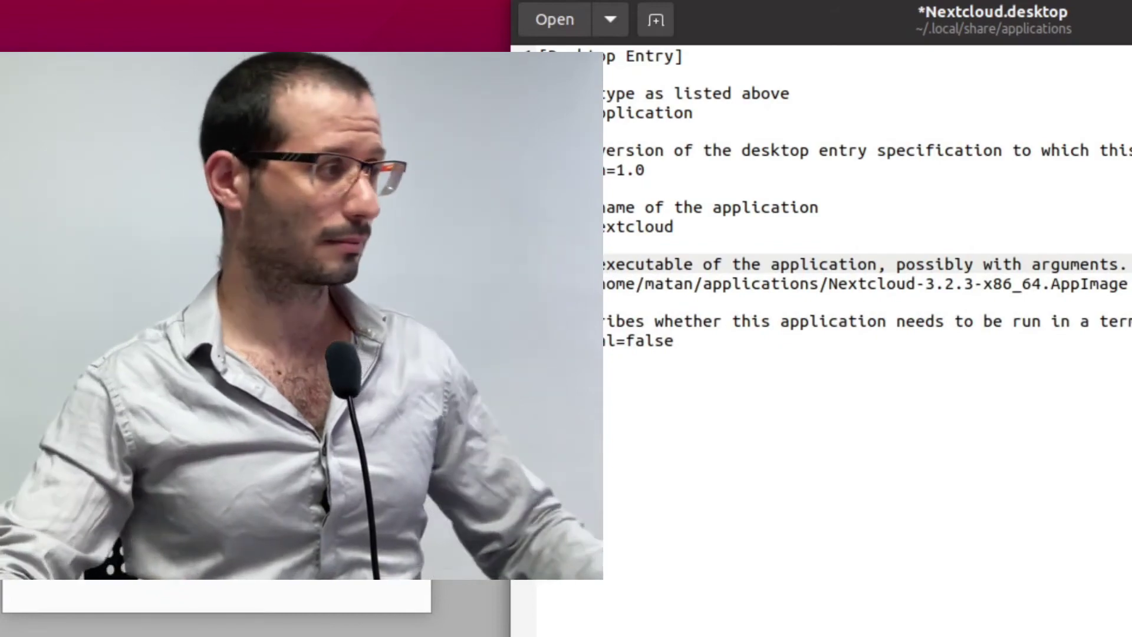
{"action": "left_click", "coordinate": [926, 66]}
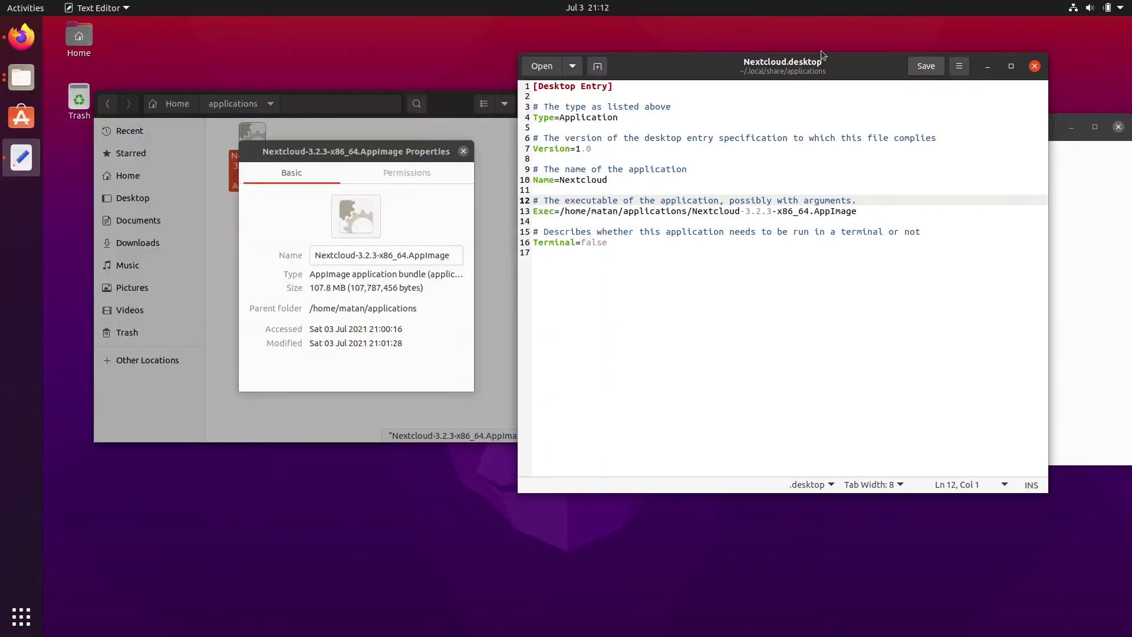
Step: Copy 'update-desktop-database ~/.local/share/applications' from the Arch Wiki and open a terminal
{"action": "left_click", "coordinate": [20, 41]}
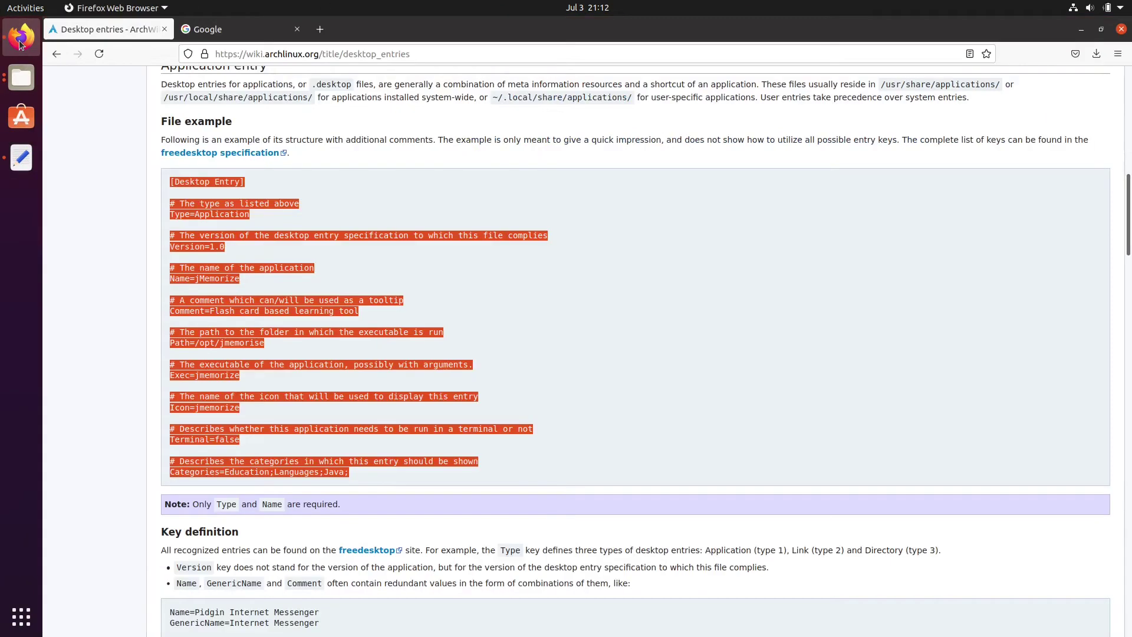
{"action": "scroll", "coordinate": [408, 303], "scroll_direction": "down", "scroll_amount": 10}
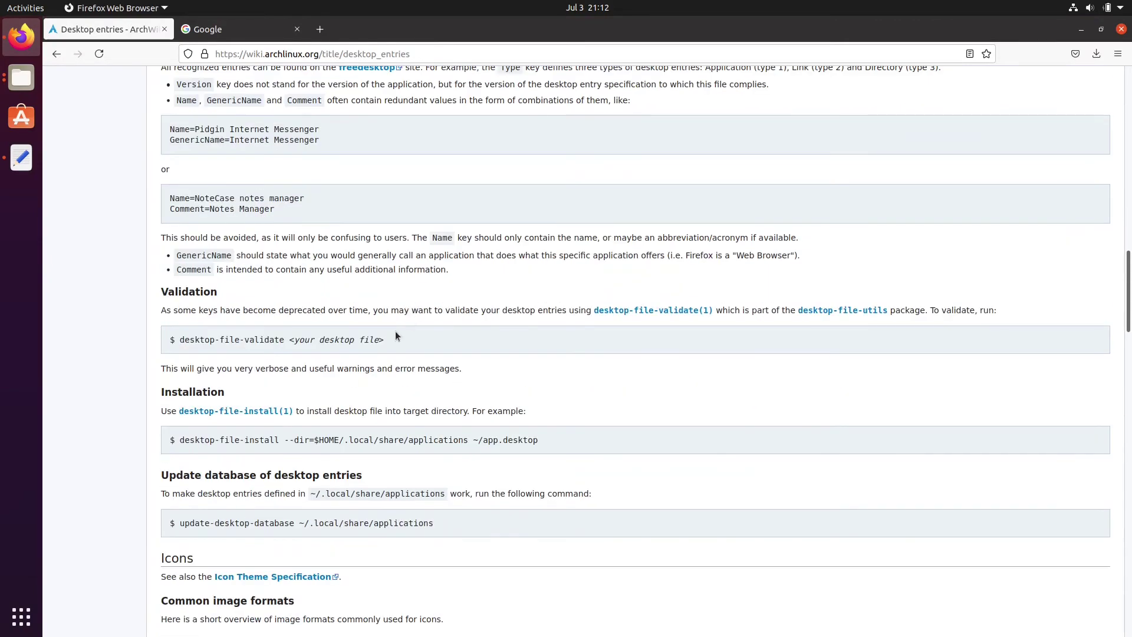
{"action": "left_click_drag", "start_coordinate": [180, 501], "coordinate": [435, 501]}
{"action": "right_click", "coordinate": [419, 501]}
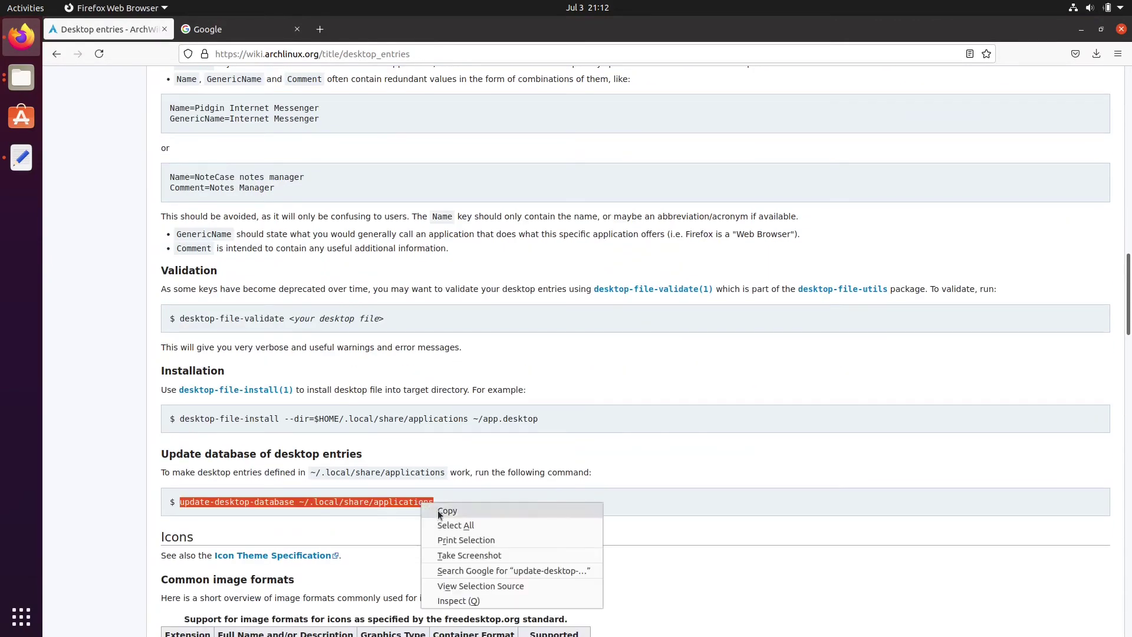
{"action": "left_click", "coordinate": [437, 508]}
{"action": "key", "text": "ctrl+alt+t"}
{"action": "right_click", "coordinate": [236, 90]}
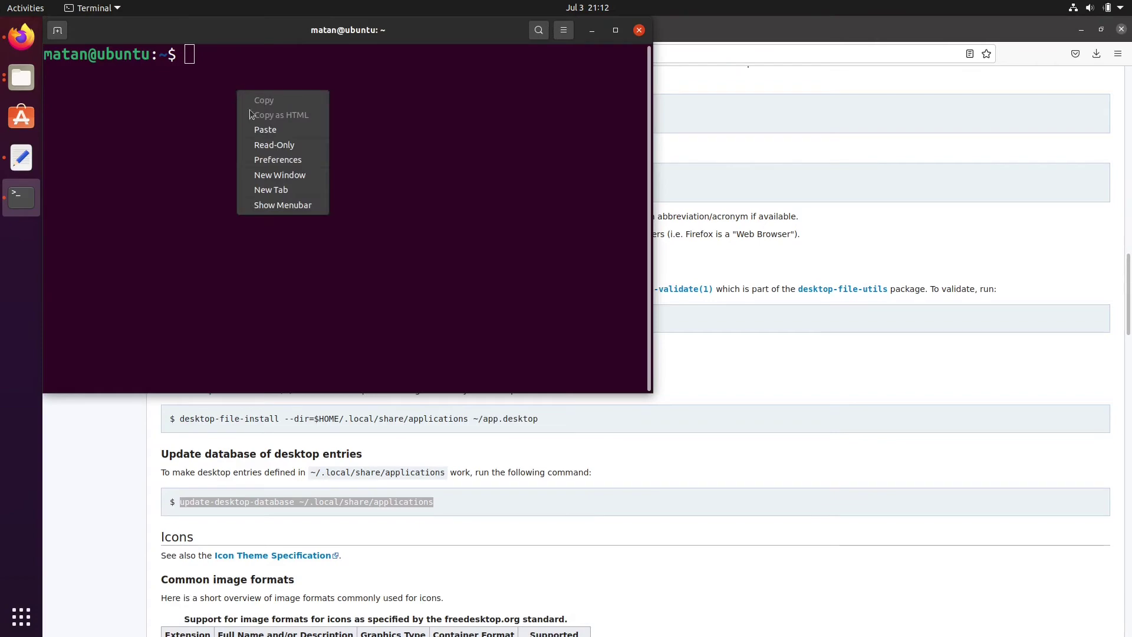
Step: Run update-desktop-database in the terminal, then launch Nextcloud by searching 'nex' in Activities
{"action": "left_click", "coordinate": [270, 131]}
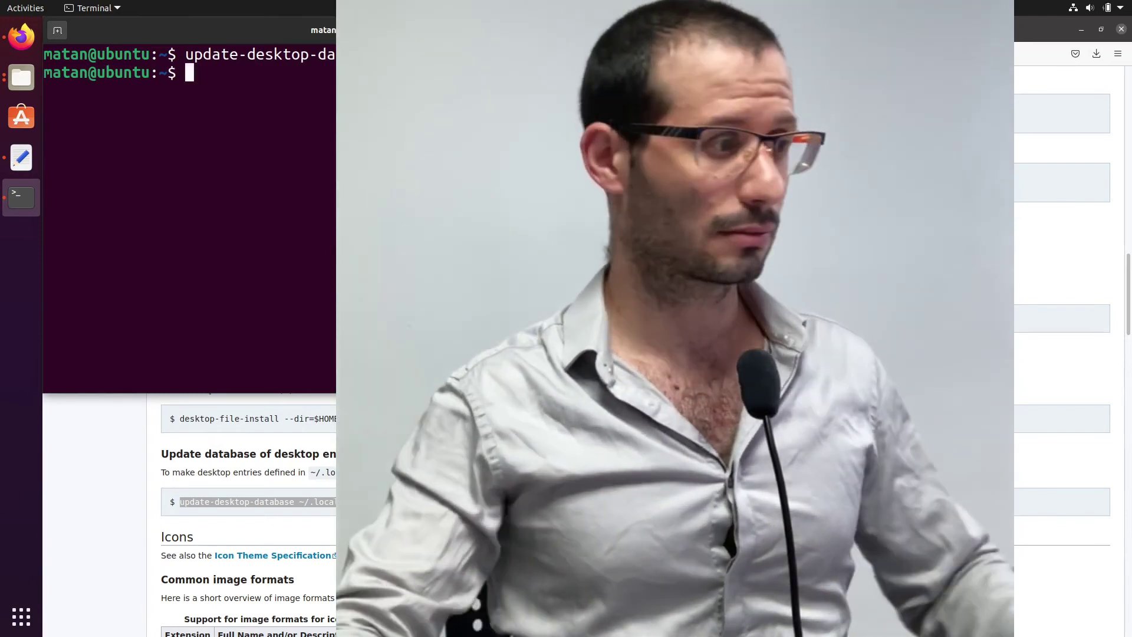
{"action": "key", "text": "super"}
{"action": "type", "text": "nex"}
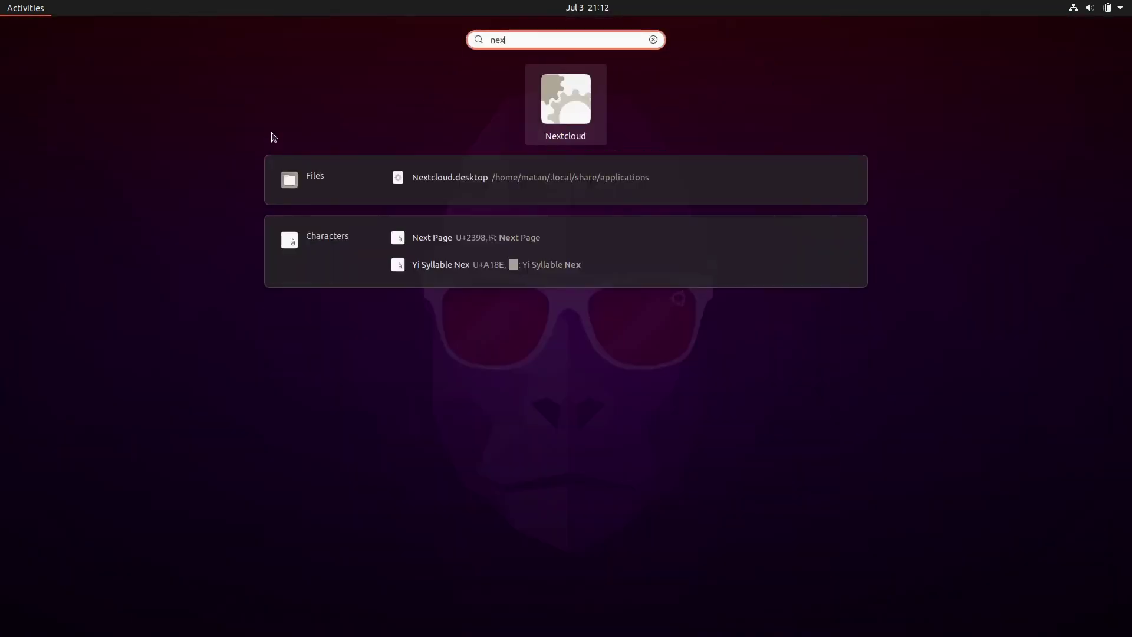
{"action": "left_click", "coordinate": [567, 105]}
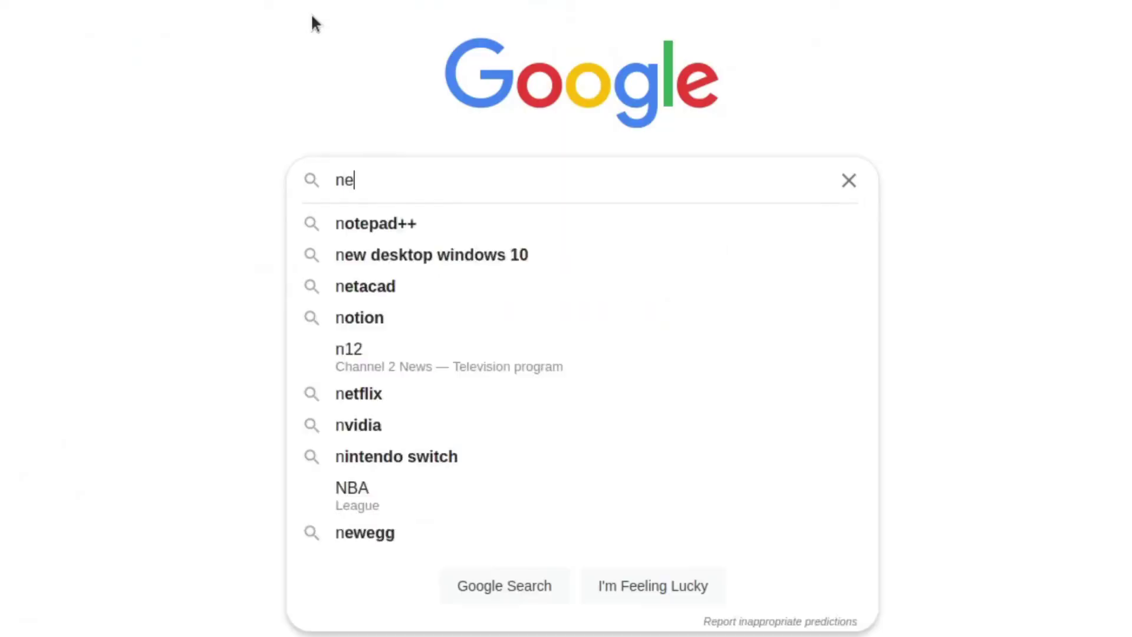
Step: Search Google Images for 'nextcloud icon' and choose to save the first icon
{"action": "type", "text": "xtcloud icon"}
{"action": "key", "text": "Return"}
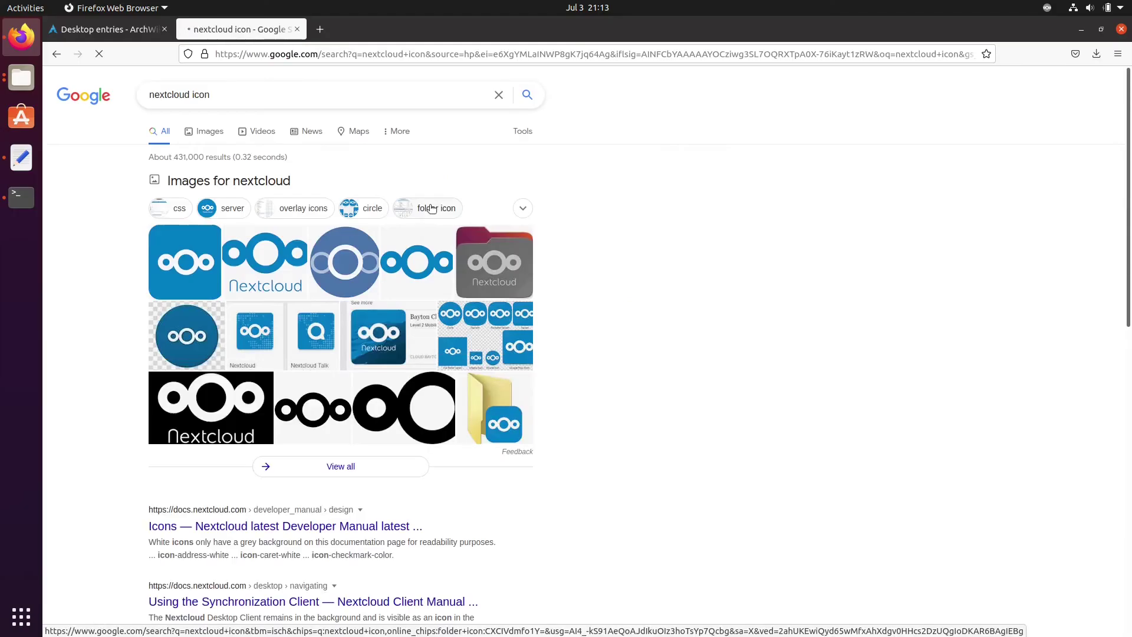
{"action": "left_click", "coordinate": [181, 260]}
{"action": "right_click", "coordinate": [911, 244]}
{"action": "left_click", "coordinate": [957, 375]}
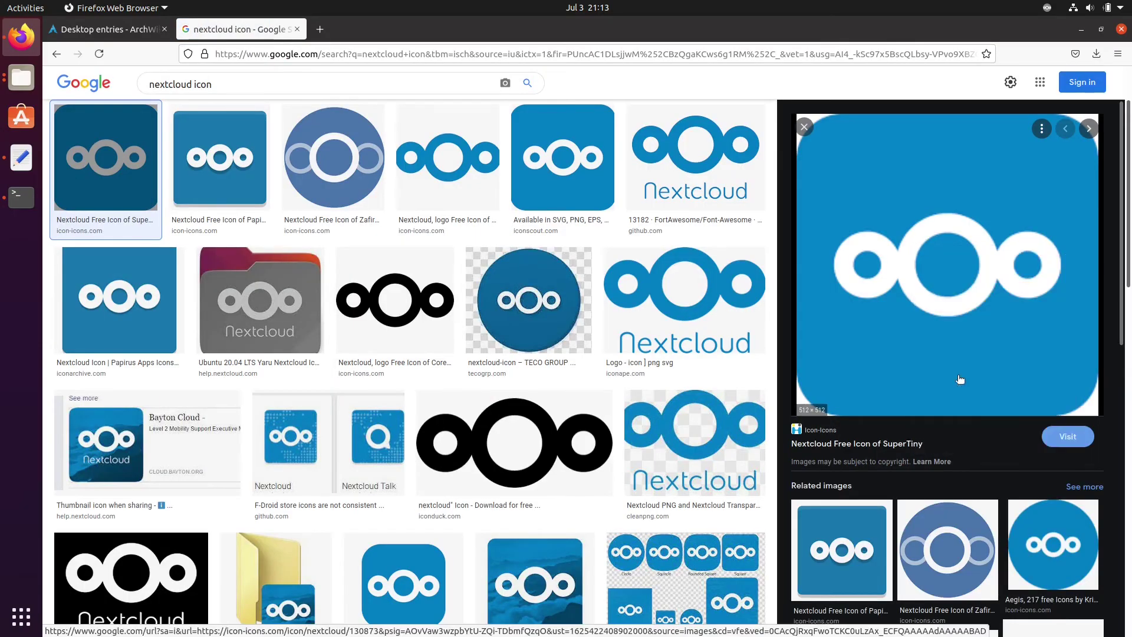
Step: Save the icon as nextcloud_icon.png in ~/.local/share/applications, then add a blank Icon line
{"action": "left_click", "coordinate": [267, 76]}
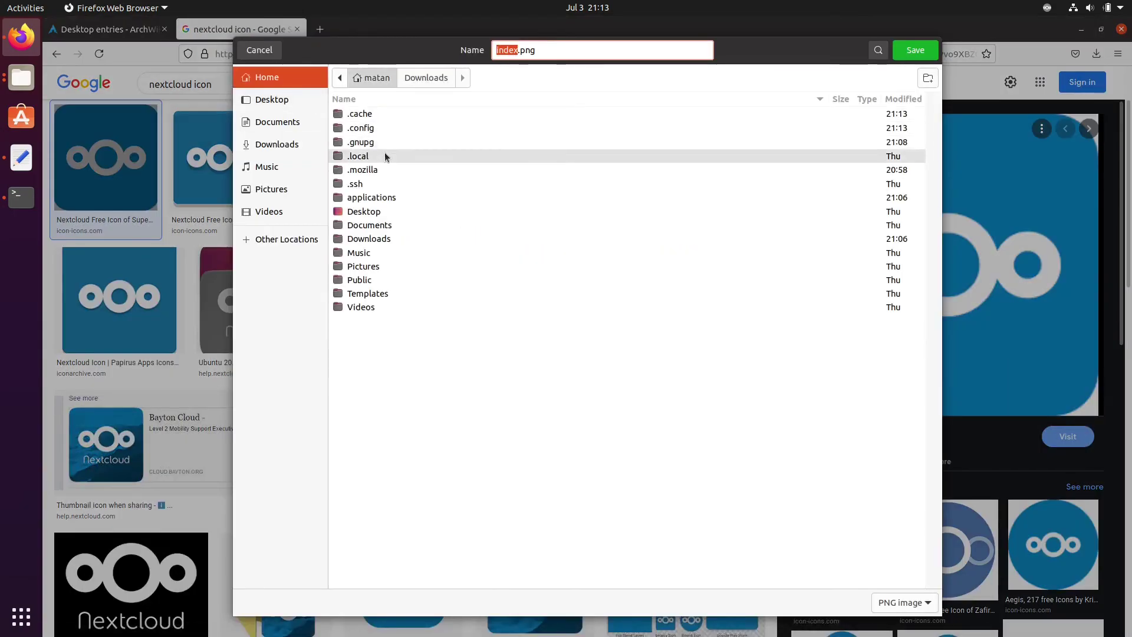
{"action": "double_click", "coordinate": [385, 152]}
{"action": "double_click", "coordinate": [366, 115]}
{"action": "double_click", "coordinate": [366, 116]}
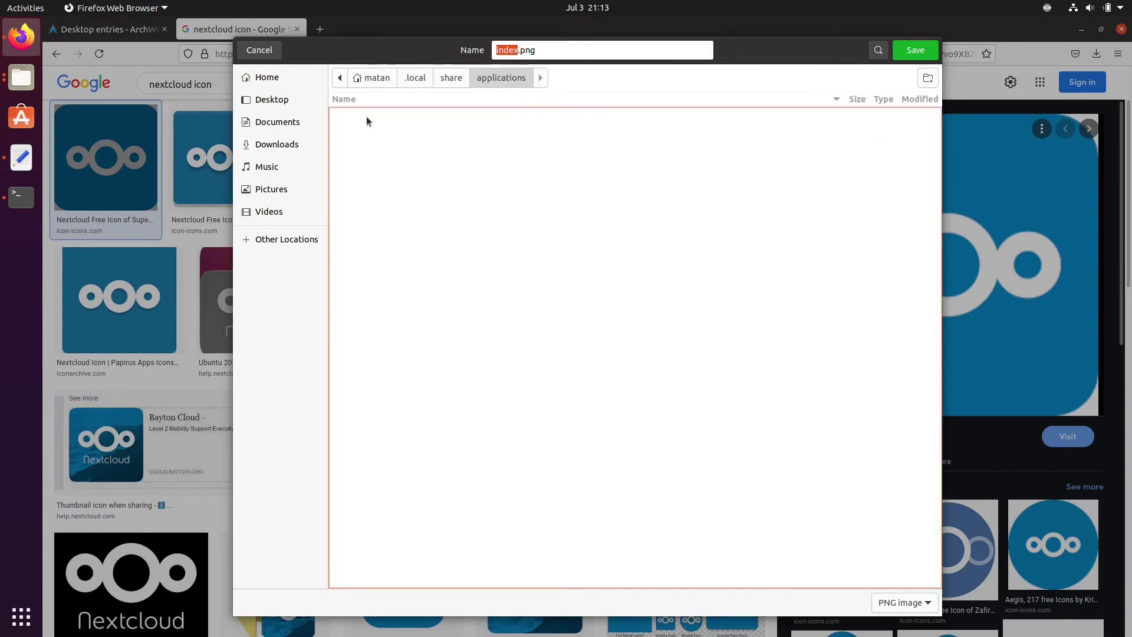
{"action": "type", "text": "nextcloud_icon"}
{"action": "left_click", "coordinate": [917, 51]}
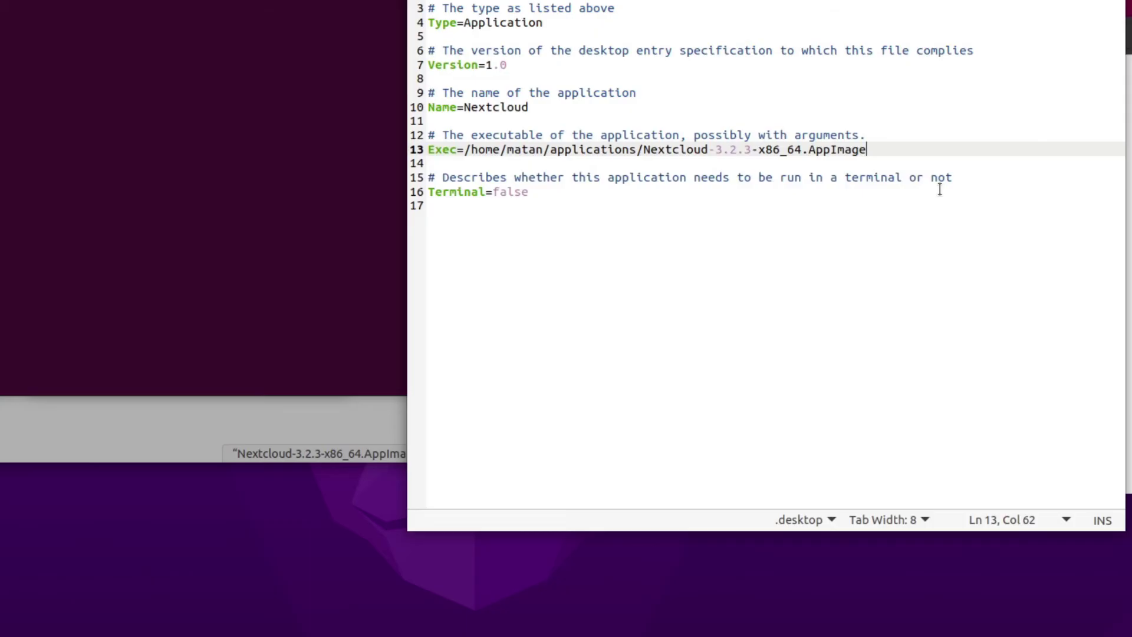
{"action": "key", "text": "Return"}
{"action": "key", "text": "Return"}
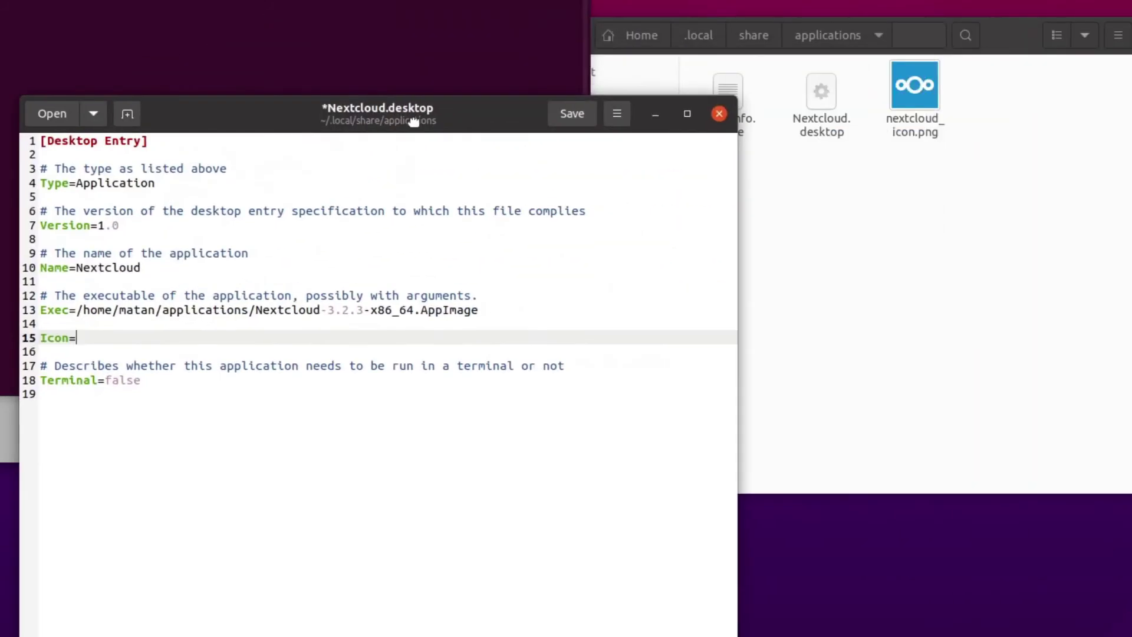
Step: Paste the parent folder path of nextcloud_icon.png after Icon=, followed by a slash
{"action": "right_click", "coordinate": [902, 95]}
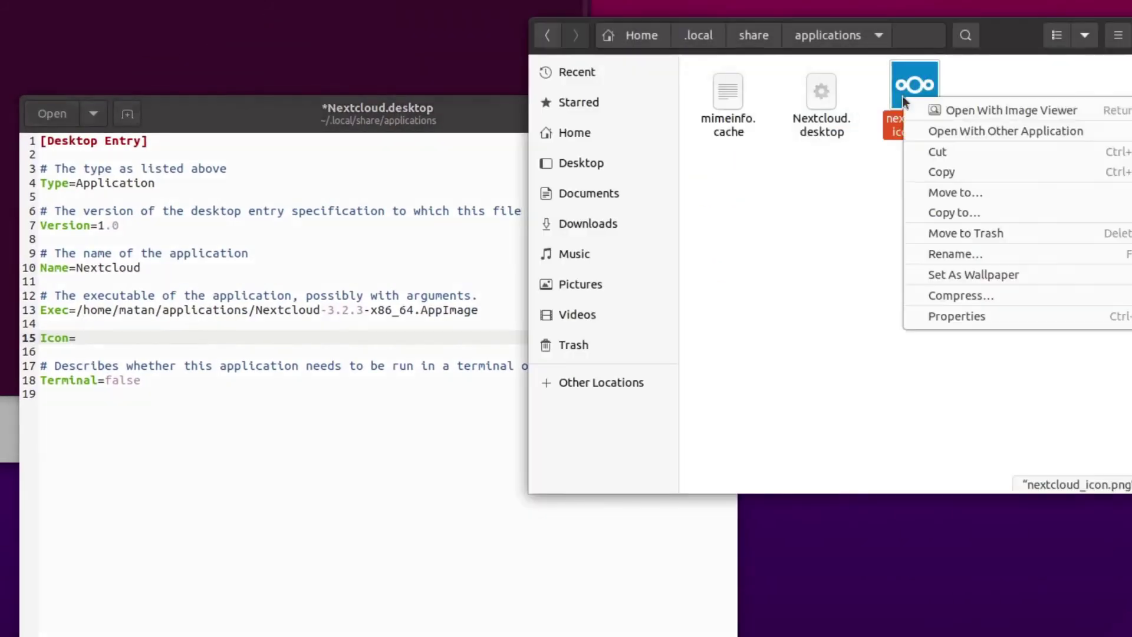
{"action": "left_click", "coordinate": [946, 316]}
{"action": "left_click", "coordinate": [200, 338]}
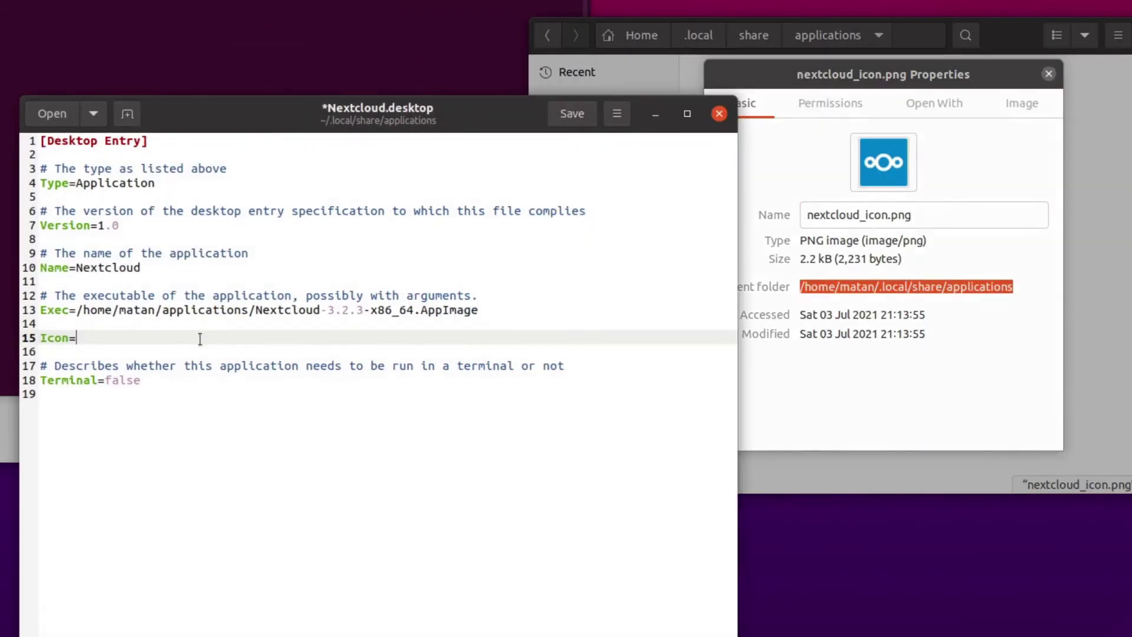
{"action": "right_click", "coordinate": [81, 335]}
{"action": "left_click", "coordinate": [142, 428]}
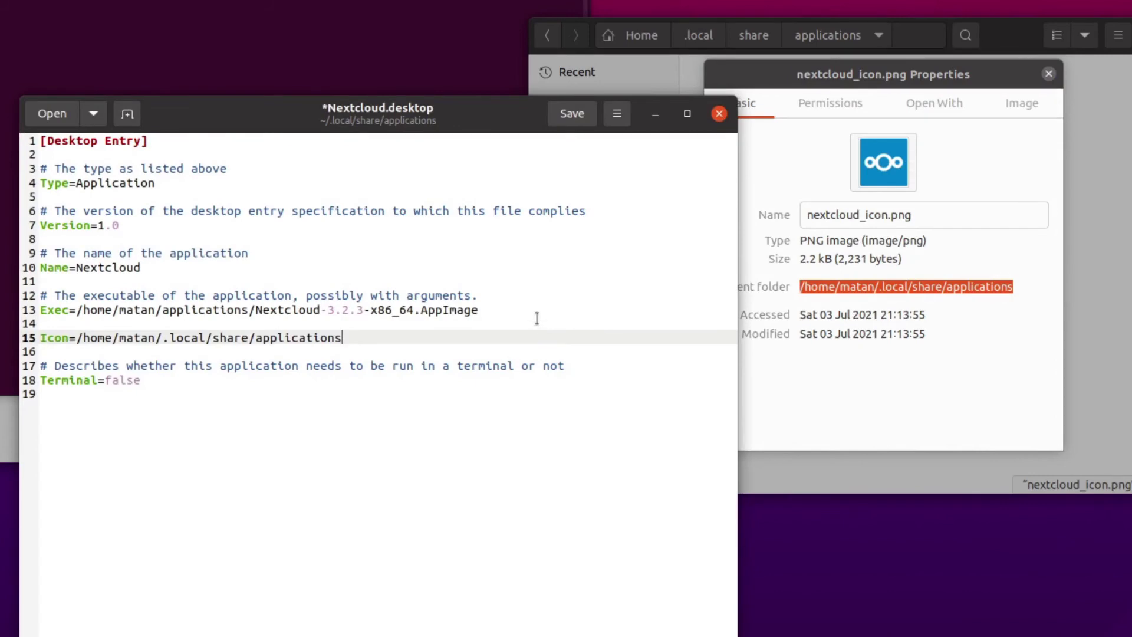
{"action": "type", "text": "/"}
Step: Copy the file name nextcloud_icon.png from Properties and paste it to complete the Icon path
{"action": "triple_click", "coordinate": [863, 215]}
{"action": "right_click", "coordinate": [864, 219]}
{"action": "left_click", "coordinate": [902, 248]}
{"action": "left_click", "coordinate": [374, 337]}
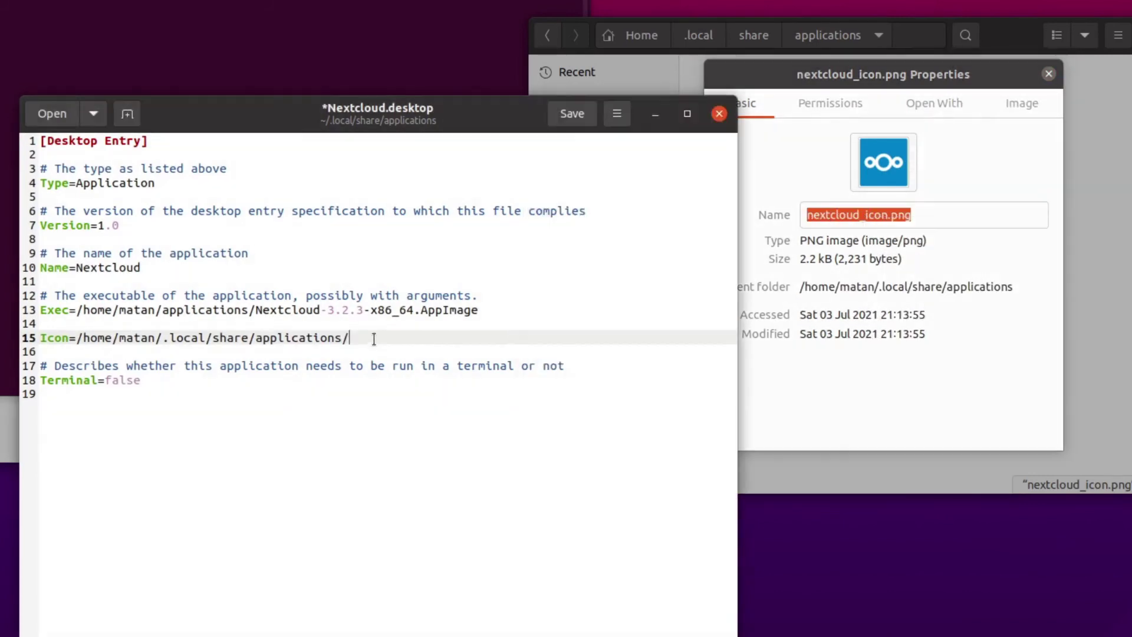
{"action": "right_click", "coordinate": [375, 340]}
{"action": "left_click", "coordinate": [429, 435]}
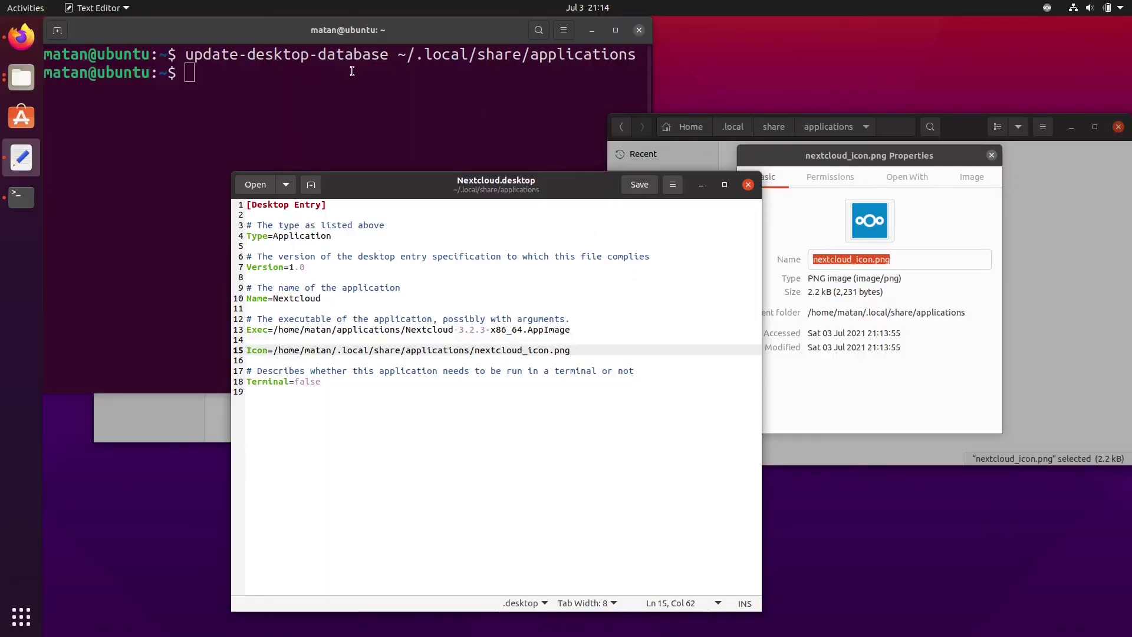
{"action": "left_click", "coordinate": [352, 71]}
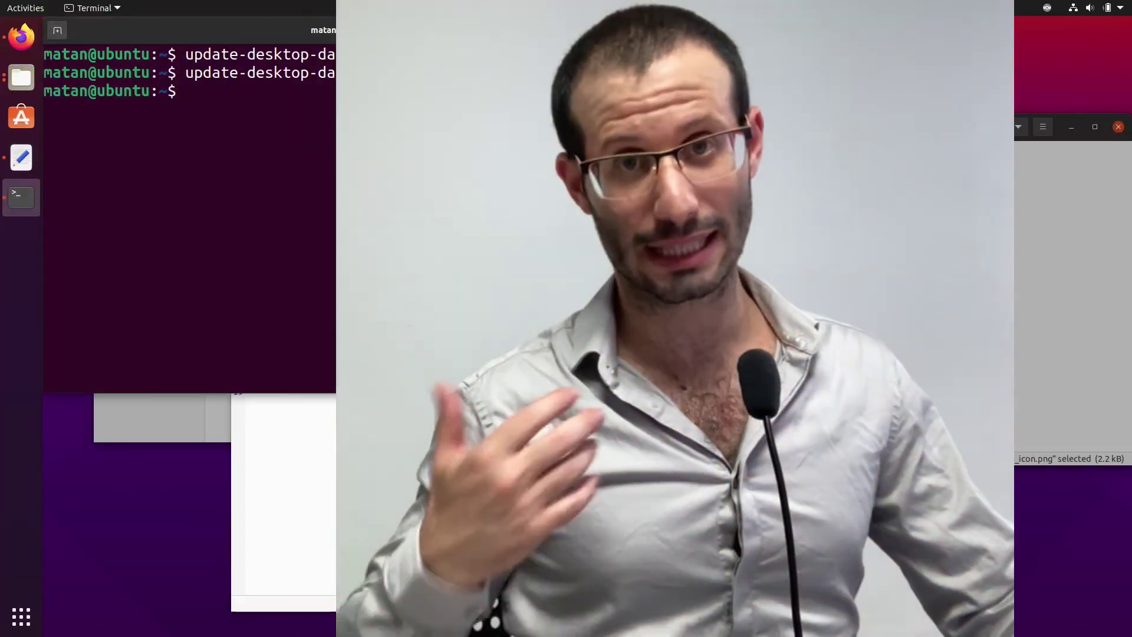
Step: Search Activities for 'nex' to show the Nextcloud launcher with its blue icon
{"action": "key", "text": "super"}
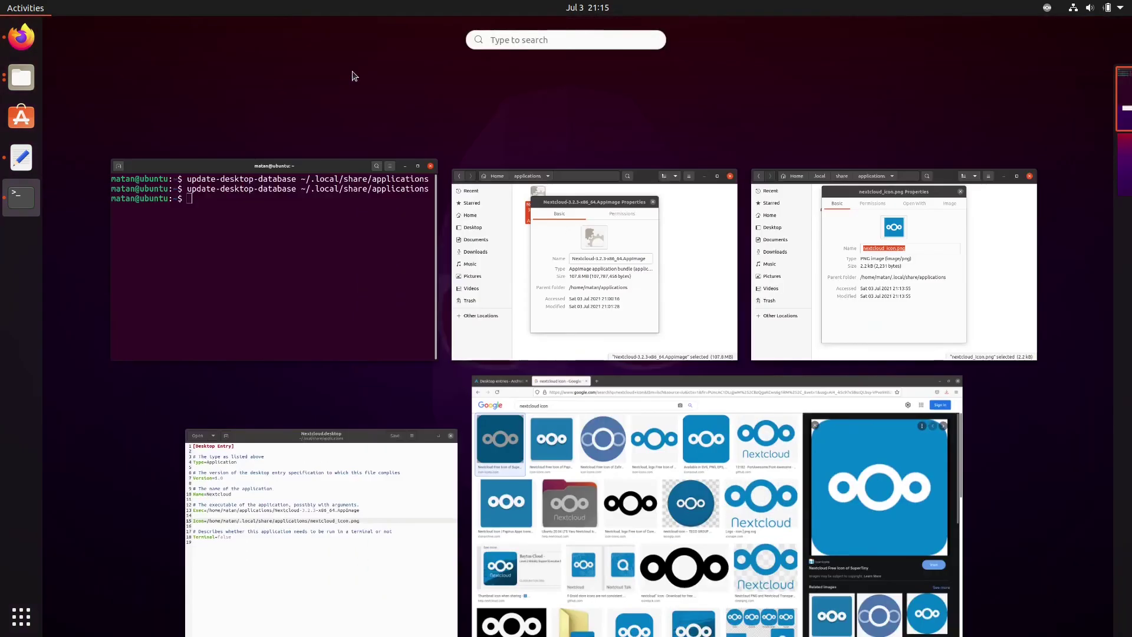
{"action": "type", "text": "nex"}
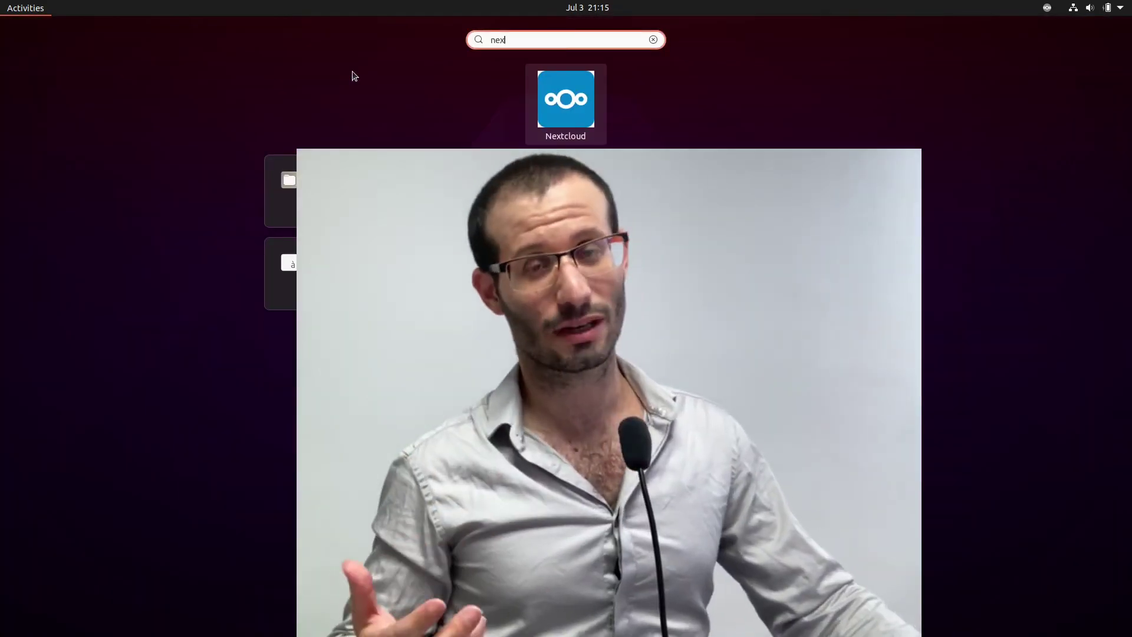